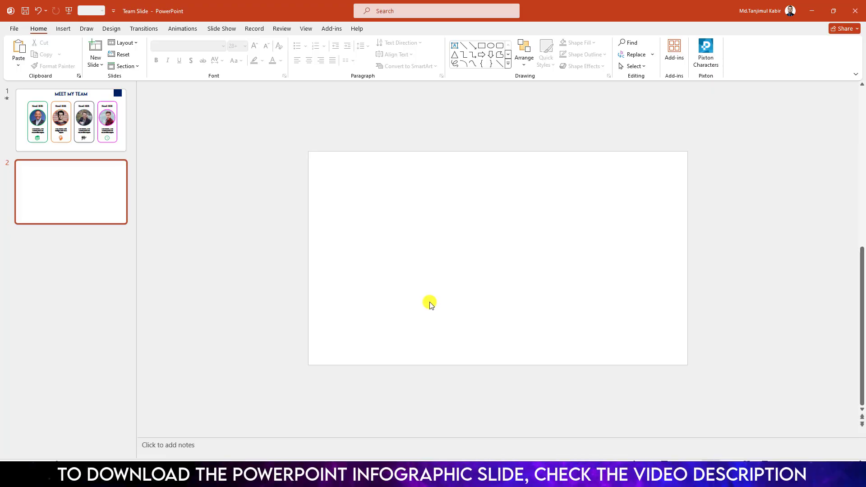
- Draw a rounded rectangle on the slide, sized 5 inches tall by 2.4 inches wide
{"action": "left_click", "coordinate": [63, 29]}
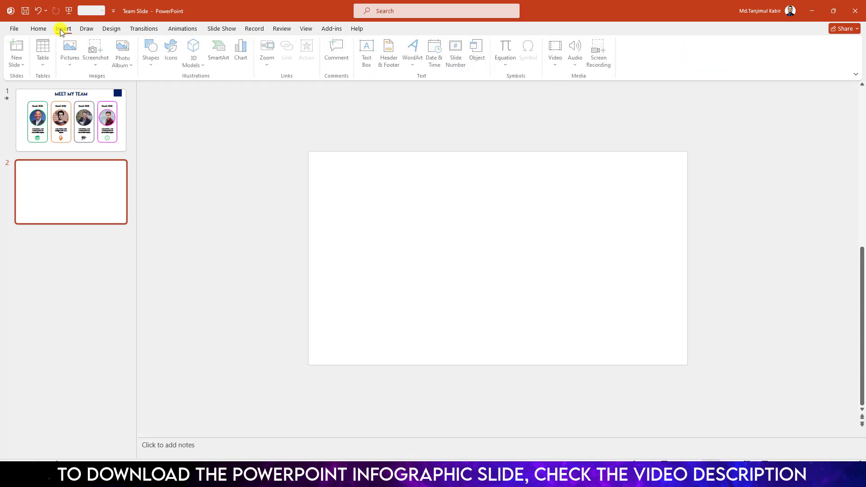
{"action": "left_click", "coordinate": [154, 67]}
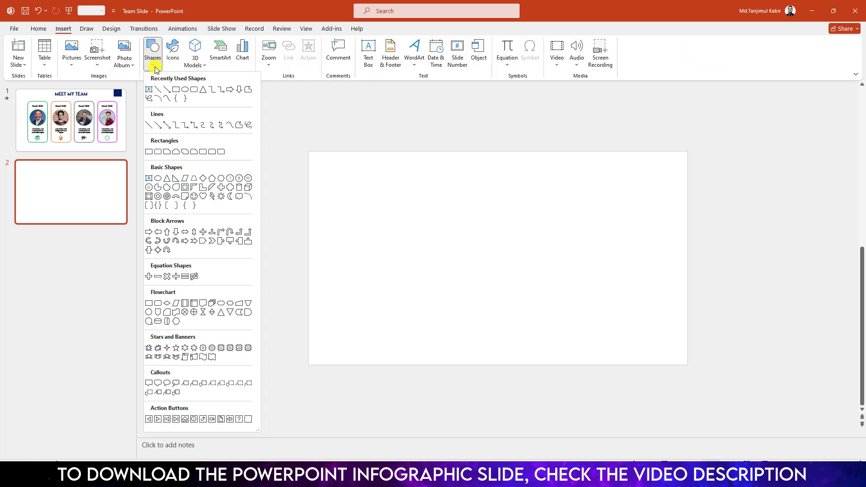
{"action": "left_click", "coordinate": [194, 90]}
{"action": "mouse_move", "coordinate": [326, 184]}
{"action": "left_mouse_down"}
{"action": "mouse_move", "coordinate": [358, 286]}
{"action": "mouse_move", "coordinate": [392, 323]}
{"action": "left_mouse_up"}
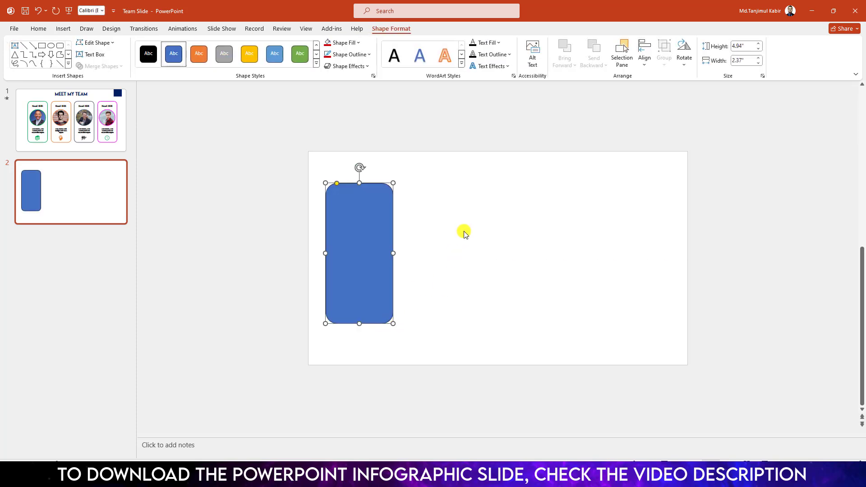
{"action": "left_click", "coordinate": [748, 47]}
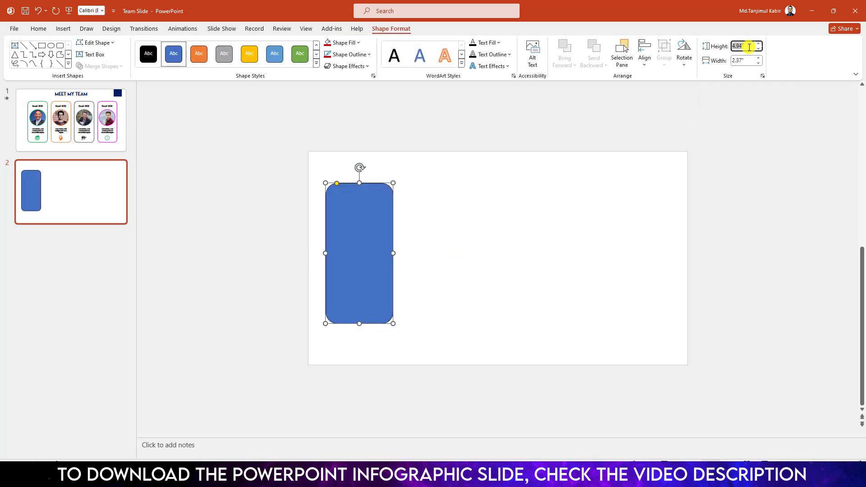
{"action": "key", "text": "Return"}
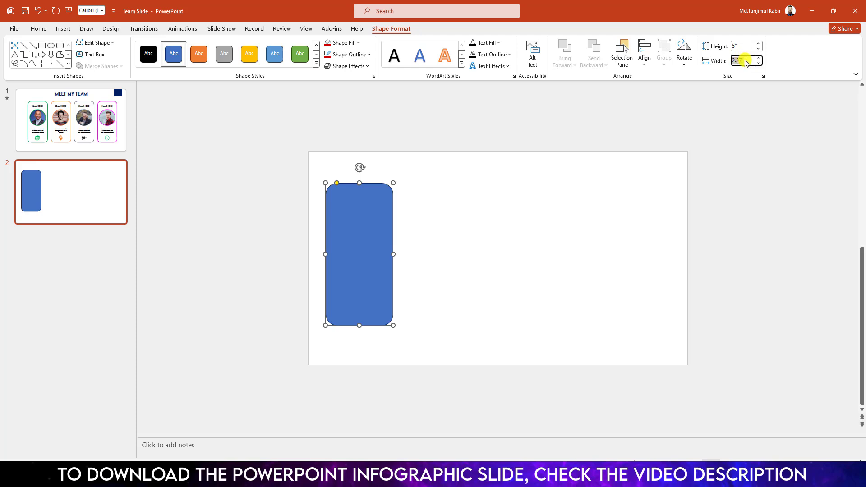
{"action": "left_click", "coordinate": [746, 61]}
{"action": "type", "text": "2.4"}
{"action": "key", "text": "Return"}
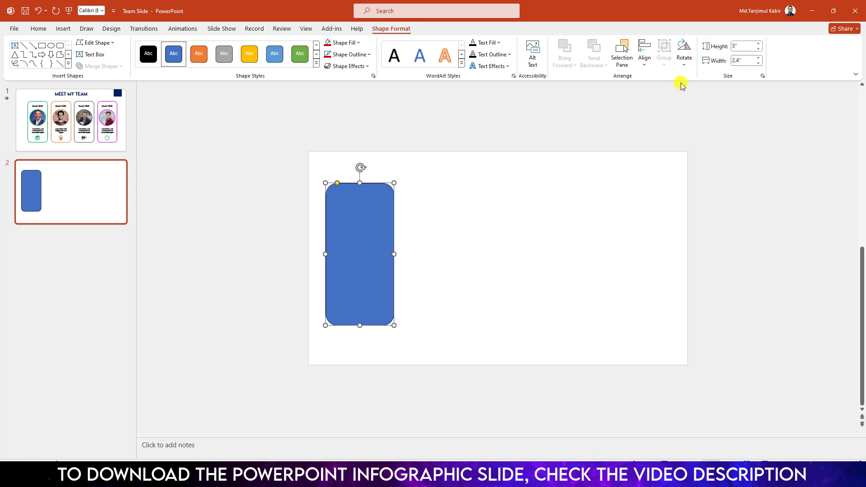
- Give the card no fill and a green 2¼ pt outline, then nudge it slightly lower
{"action": "left_click", "coordinate": [344, 43]}
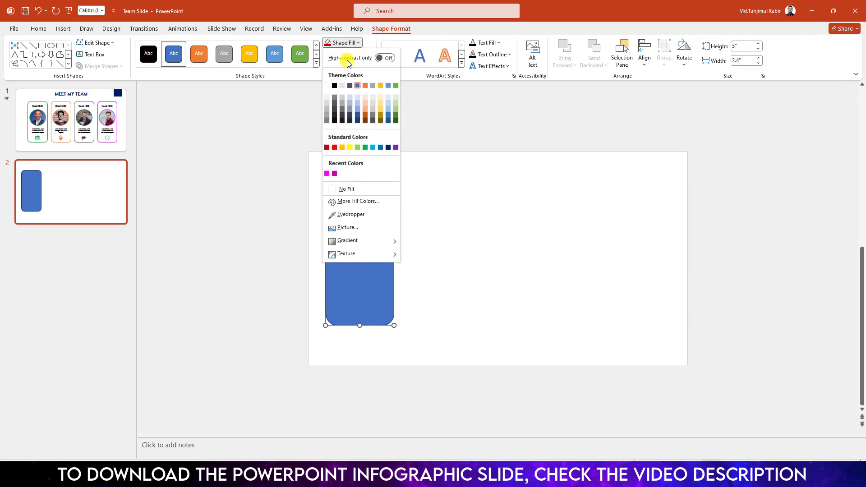
{"action": "left_click", "coordinate": [343, 189]}
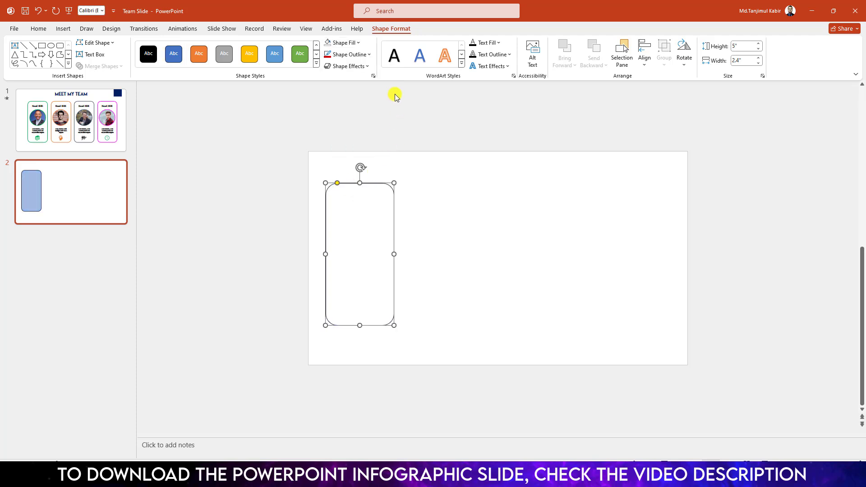
{"action": "left_click", "coordinate": [359, 55]}
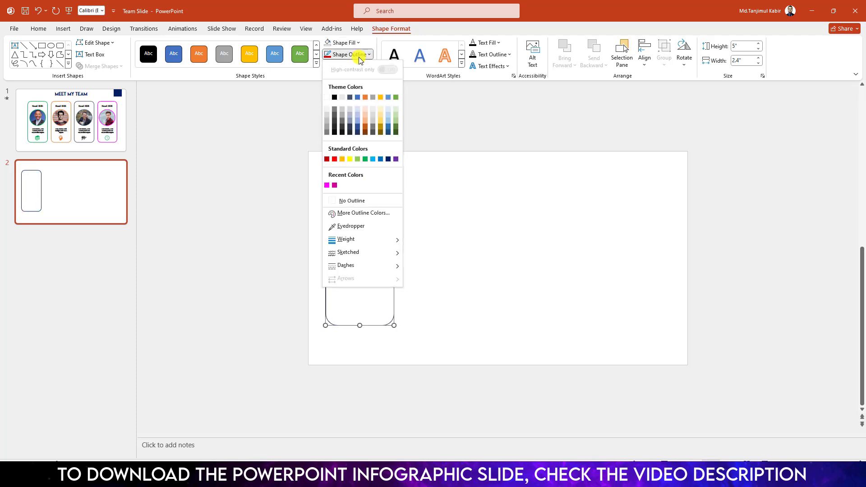
{"action": "left_click", "coordinate": [364, 159]}
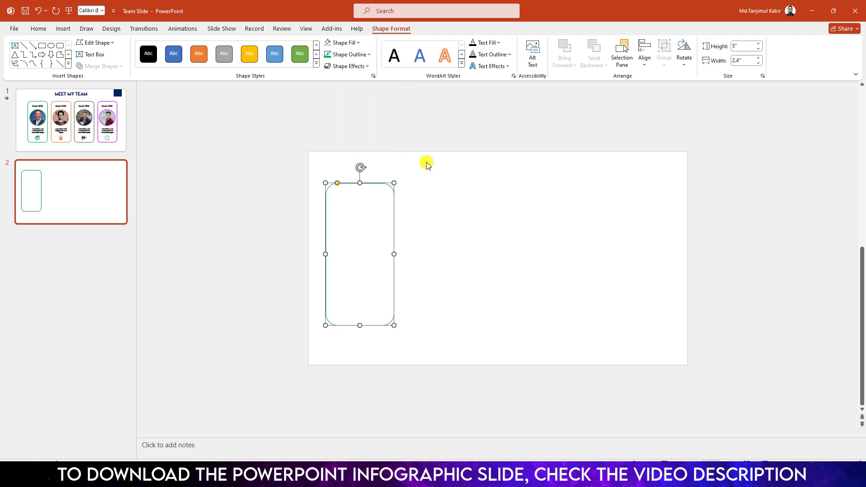
{"action": "left_click", "coordinate": [352, 54]}
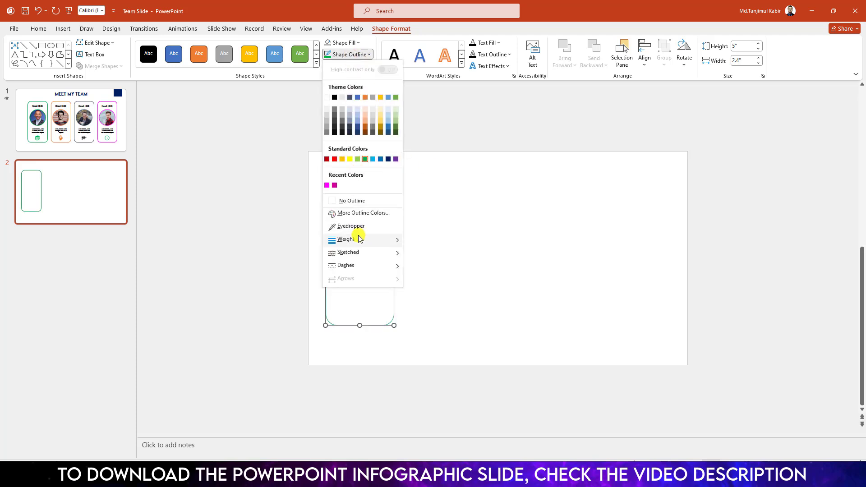
{"action": "mouse_move", "coordinate": [358, 240]}
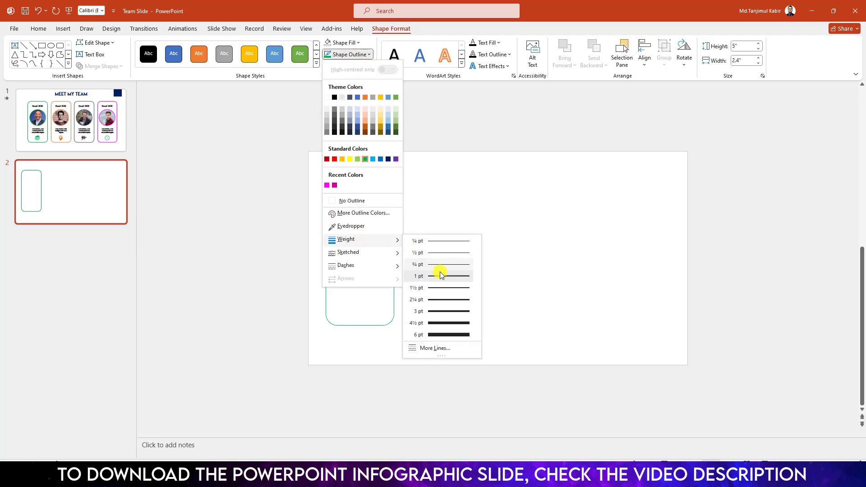
{"action": "left_click", "coordinate": [440, 299]}
{"action": "left_click_drag", "start_coordinate": [393, 257], "coordinate": [392, 269]}
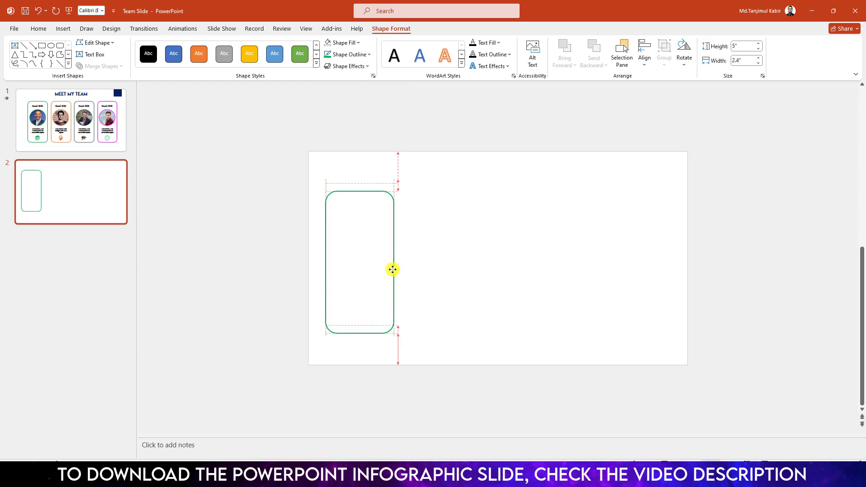
{"action": "left_click", "coordinate": [422, 254]}
- Insert the plaid-shirt photo from this computer onto the slide
{"action": "left_click", "coordinate": [66, 29]}
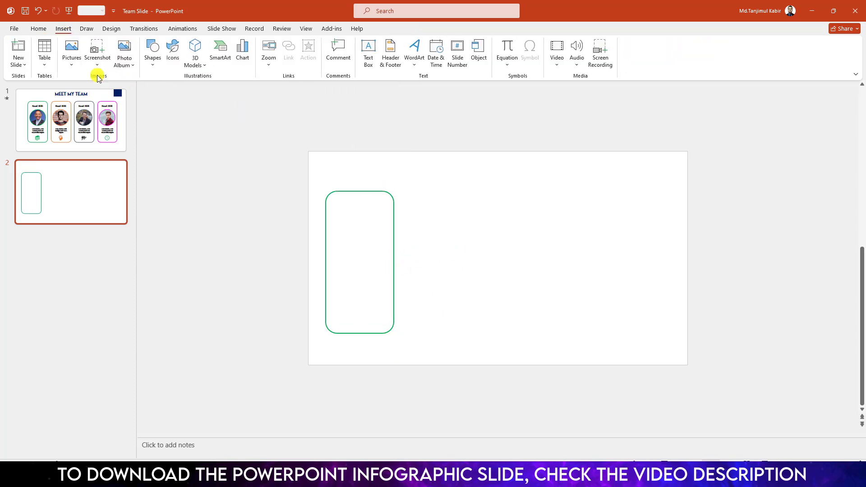
{"action": "left_click", "coordinate": [66, 56]}
{"action": "left_click", "coordinate": [94, 90]}
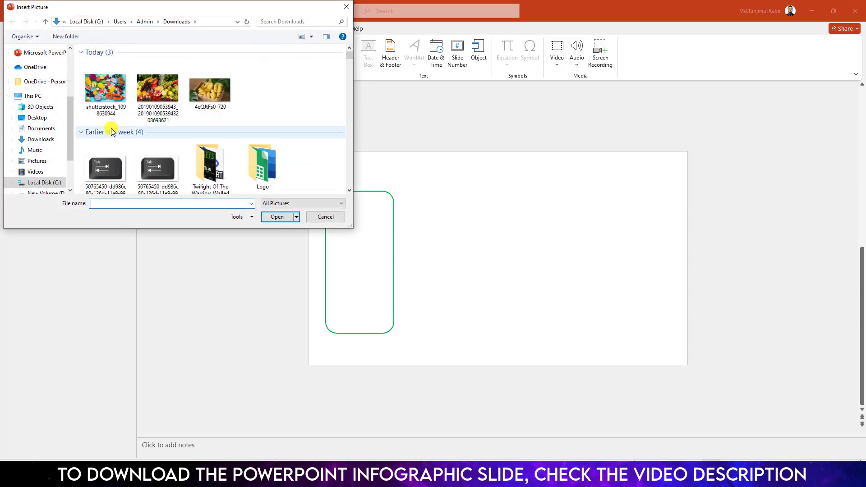
{"action": "scroll", "coordinate": [176, 127], "scroll_direction": "down", "scroll_amount": 10}
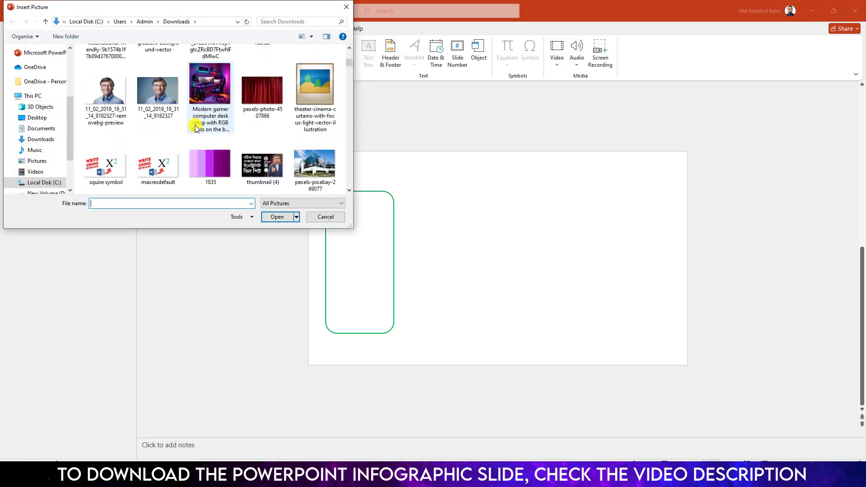
{"action": "scroll", "coordinate": [196, 128], "scroll_direction": "down", "scroll_amount": 3}
{"action": "left_click", "coordinate": [313, 78]}
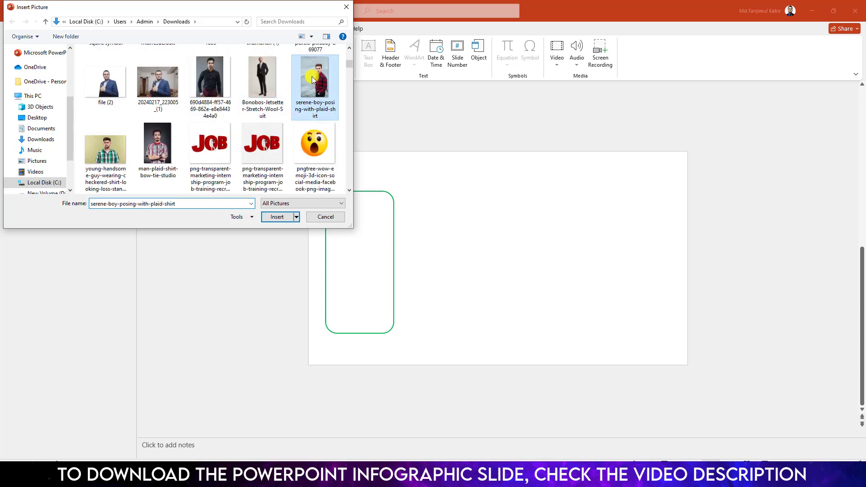
{"action": "left_click", "coordinate": [277, 217]}
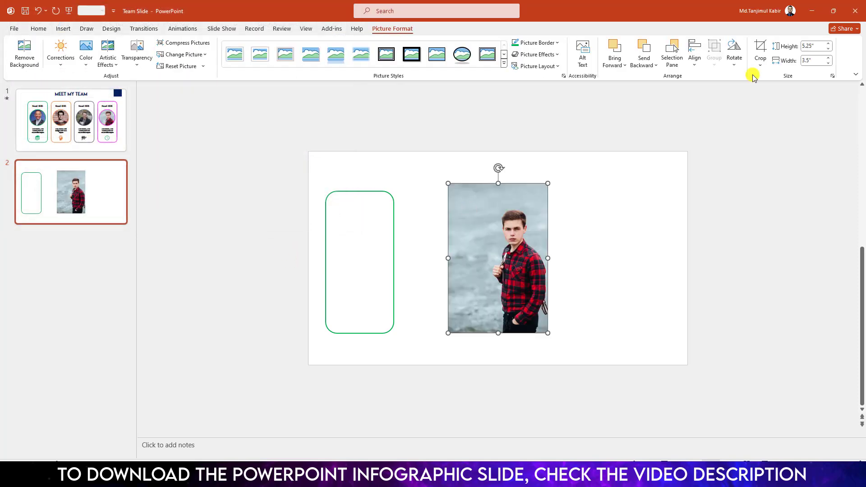
- Crop the photo to a 1:1 square, shifting the image down within the crop
{"action": "left_click", "coordinate": [760, 68]}
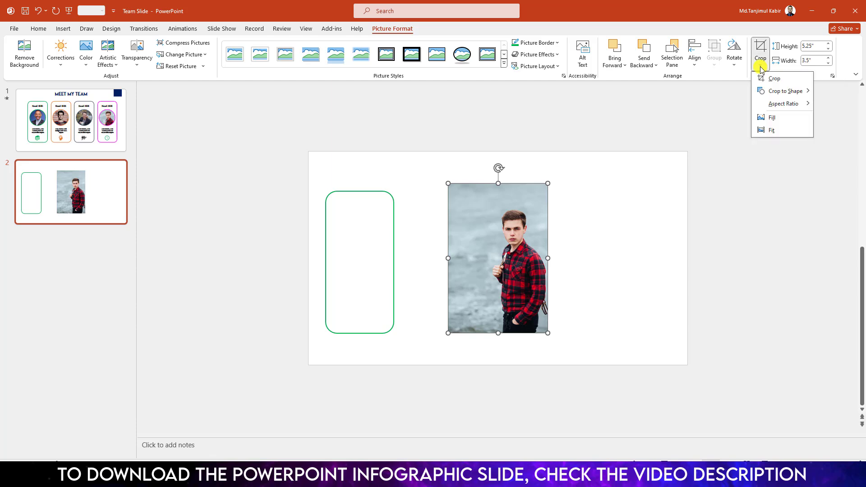
{"action": "mouse_move", "coordinate": [778, 104]}
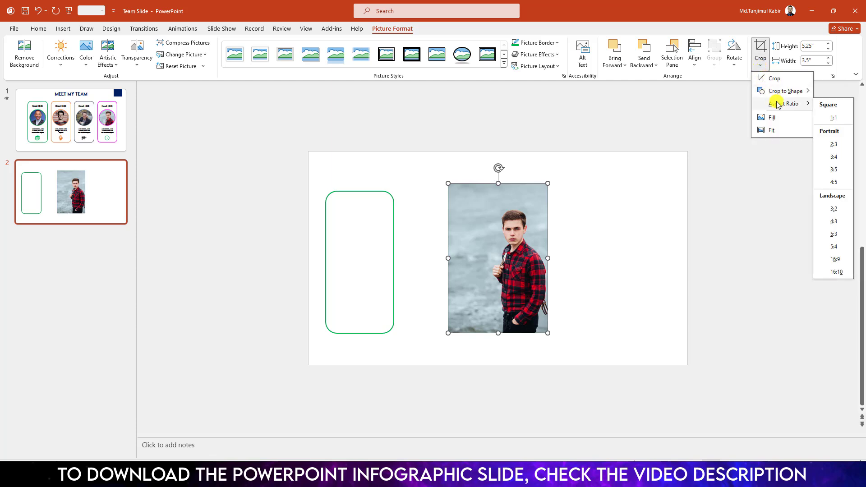
{"action": "left_click", "coordinate": [836, 119]}
{"action": "left_click_drag", "start_coordinate": [520, 232], "coordinate": [519, 239]}
{"action": "left_click", "coordinate": [607, 234]}
{"action": "left_click", "coordinate": [526, 240]}
- Crop the photo to an oval and enlarge and reposition it within the circle
{"action": "left_click", "coordinate": [760, 63]}
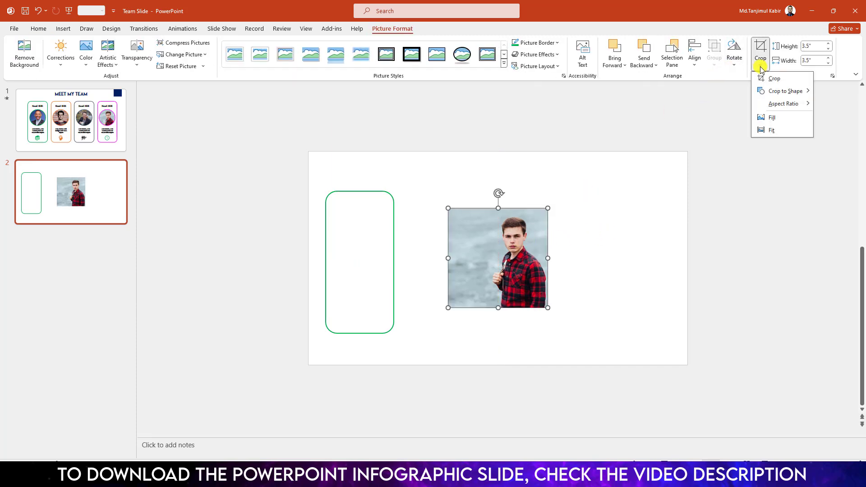
{"action": "mouse_move", "coordinate": [793, 92]}
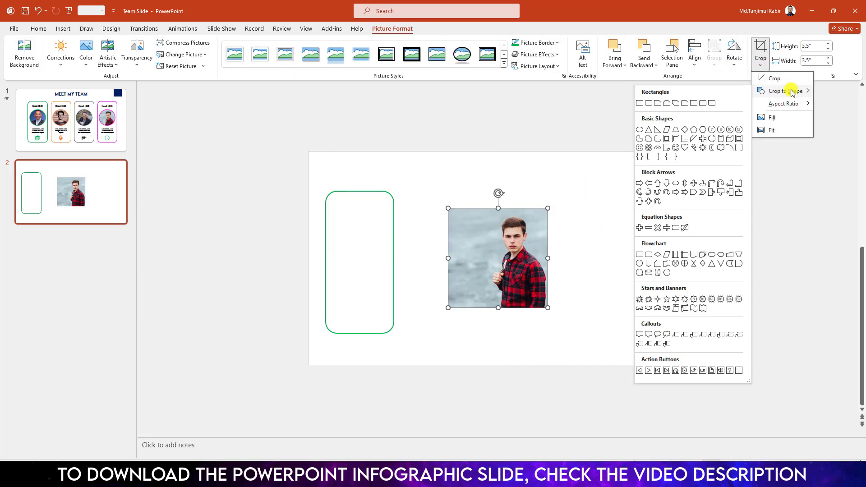
{"action": "left_click", "coordinate": [640, 131]}
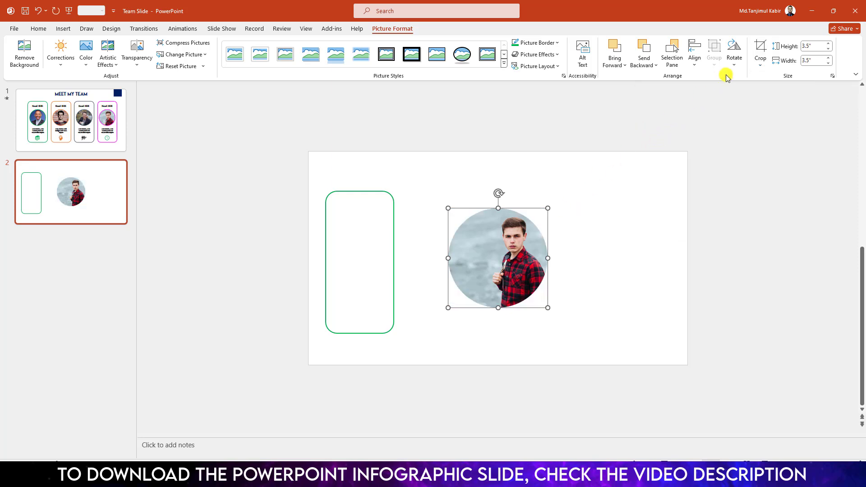
{"action": "left_click", "coordinate": [761, 47]}
{"action": "left_click_drag", "start_coordinate": [547, 342], "coordinate": [553, 351]}
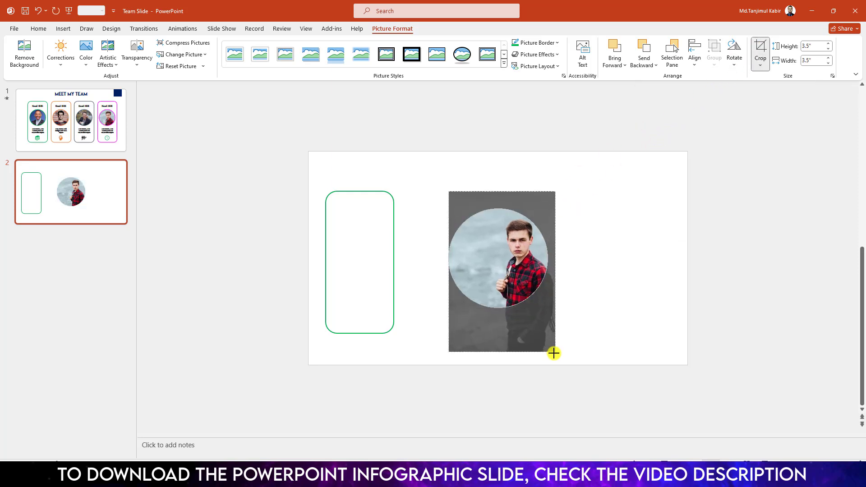
{"action": "left_click_drag", "start_coordinate": [506, 259], "coordinate": [512, 265]}
{"action": "key", "text": "Escape"}
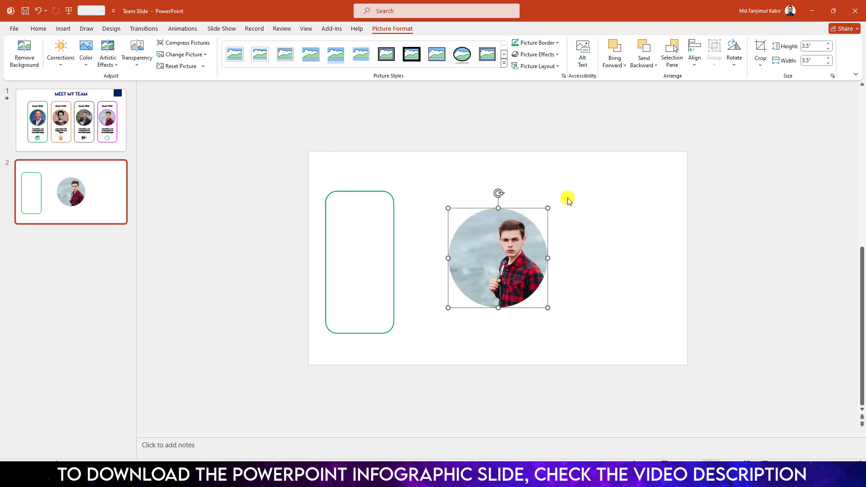
- Shrink the circular photo to 1.99 inches in the card's upper half and give it a green border
{"action": "left_click_drag", "start_coordinate": [546, 212], "coordinate": [366, 238]}
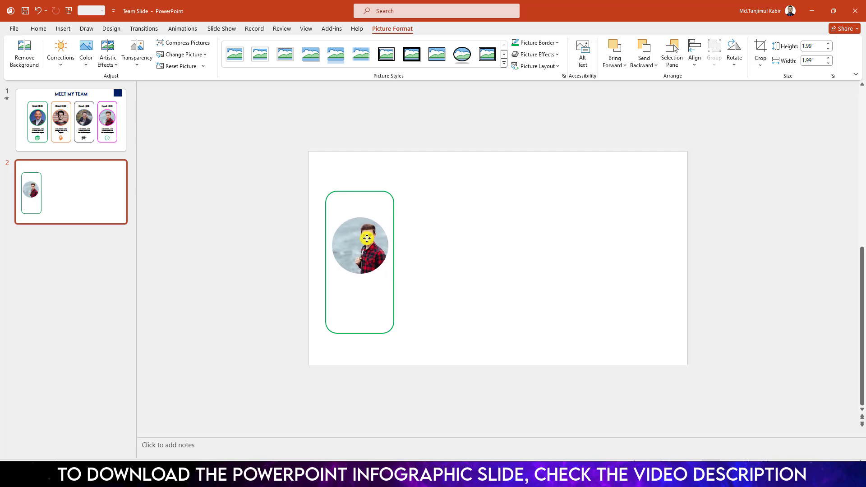
{"action": "left_click", "coordinate": [541, 43]}
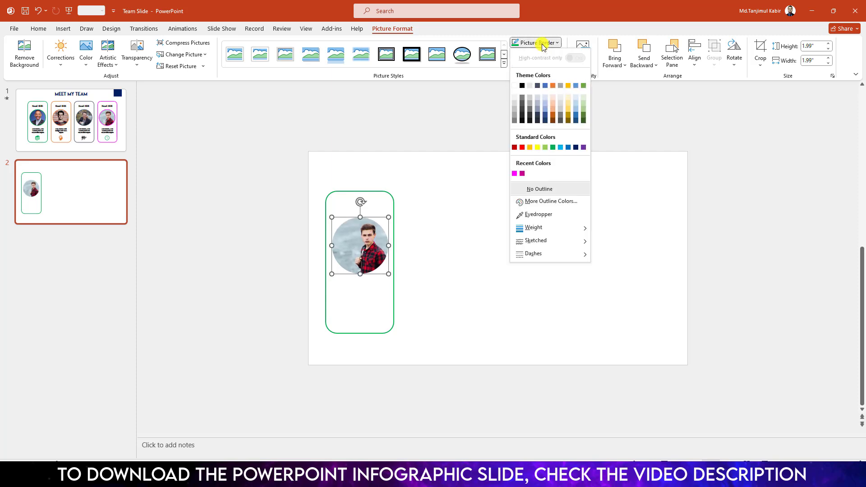
{"action": "left_click", "coordinate": [551, 148]}
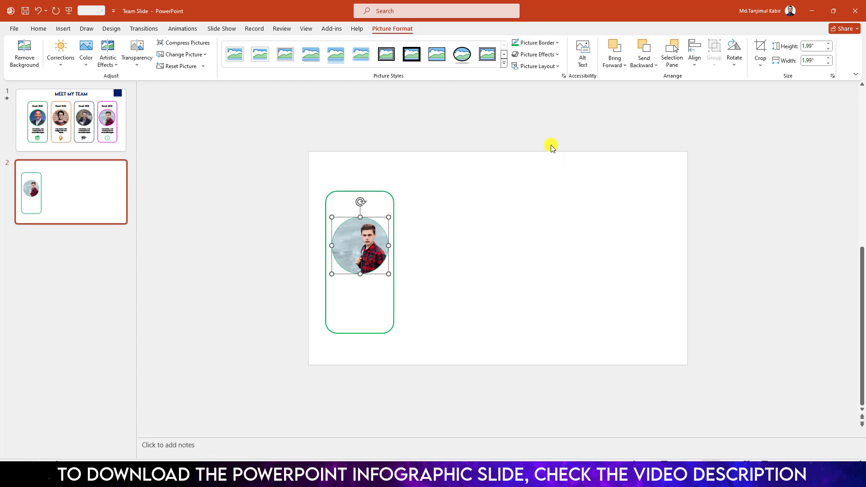
{"action": "left_click", "coordinate": [67, 28]}
{"action": "left_click", "coordinate": [150, 62]}
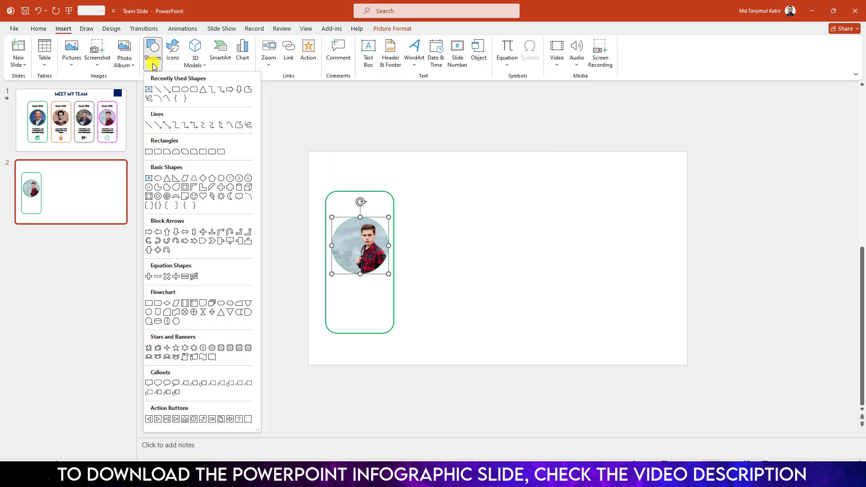
- Add a text box above the photo reading 'NAME HERE', centred
{"action": "left_click", "coordinate": [146, 90]}
{"action": "left_click_drag", "start_coordinate": [339, 200], "coordinate": [383, 210]}
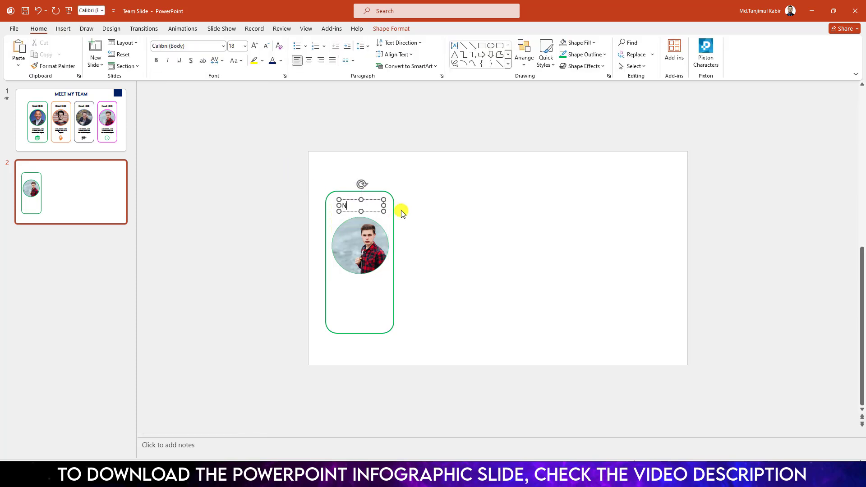
{"action": "type", "text": "NAME HERE"}
{"action": "key", "text": "ctrl+a"}
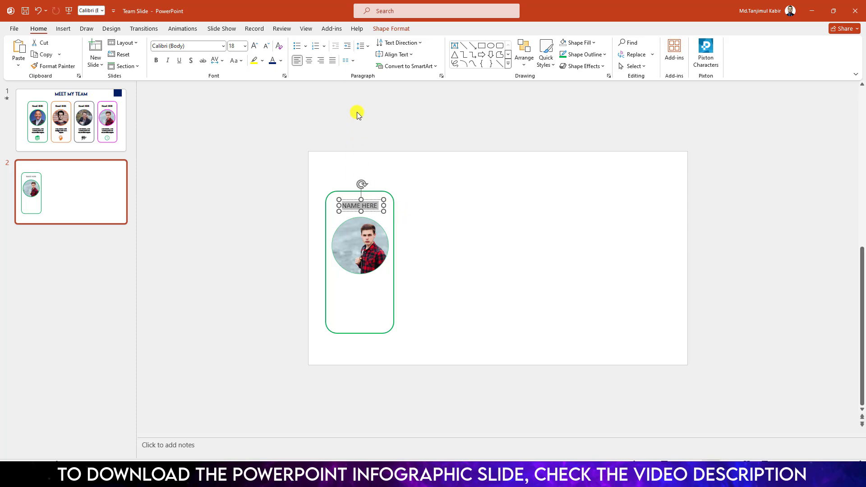
{"action": "left_click", "coordinate": [310, 61]}
- Set the heading to LEMON MILK font and widen its box to fit one line
{"action": "left_click", "coordinate": [193, 46]}
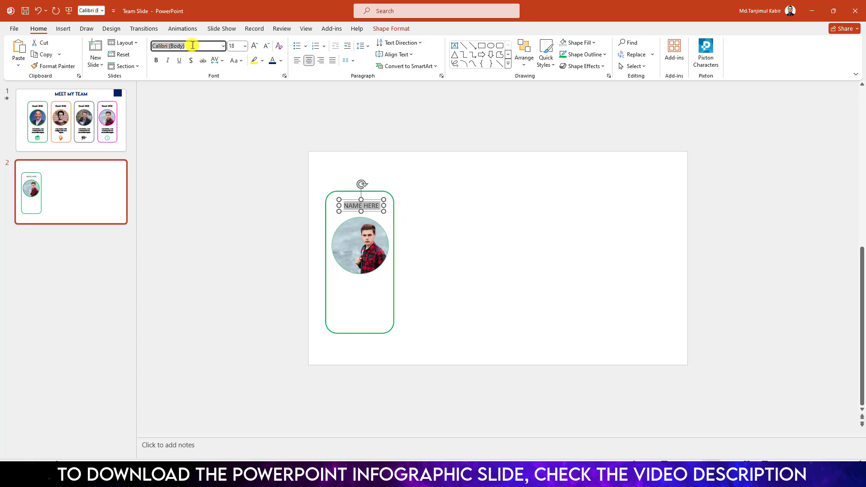
{"action": "type", "text": "LEMON MILK"}
{"action": "key", "text": "Return"}
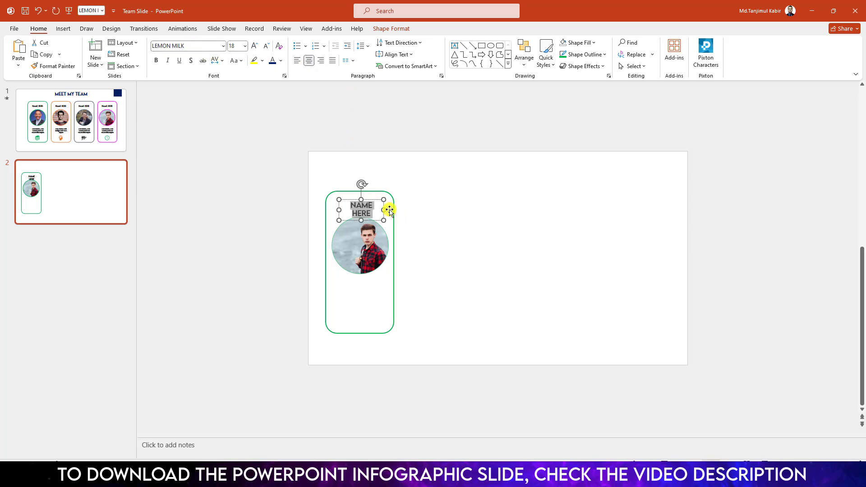
{"action": "left_click_drag", "start_coordinate": [385, 211], "coordinate": [351, 211]}
{"action": "left_click", "coordinate": [427, 215]}
{"action": "left_click", "coordinate": [63, 28]}
{"action": "left_click", "coordinate": [152, 59]}
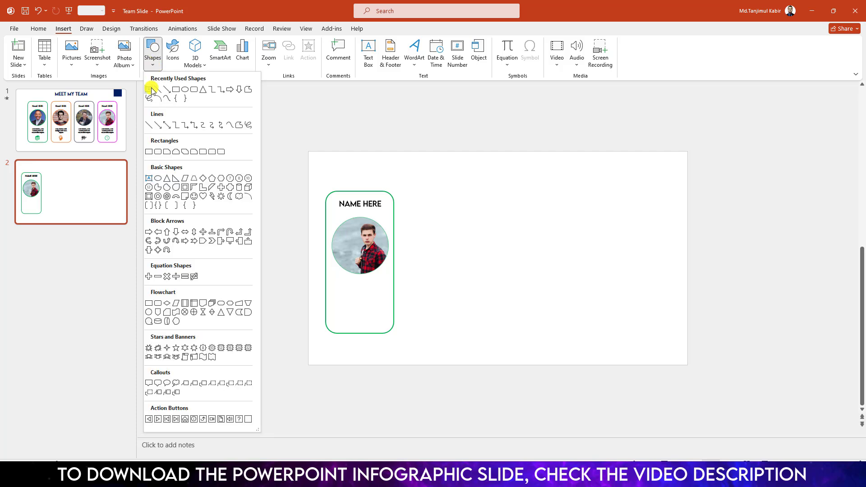
- Paste 'MS EXCEL, MS WORD and MS PowerPoint Expert' into a centred, widened text box below the photo
{"action": "left_click", "coordinate": [149, 85]}
{"action": "left_click_drag", "start_coordinate": [336, 280], "coordinate": [385, 319]}
{"action": "type", "text": "MS EXCEL, MS WORD and MS PowerPoint Expert"}
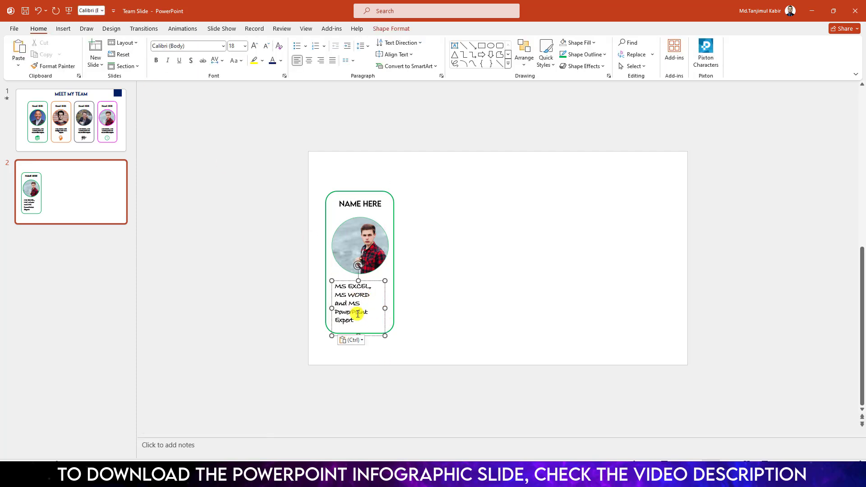
{"action": "triple_click", "coordinate": [338, 303]}
{"action": "left_click", "coordinate": [308, 61]}
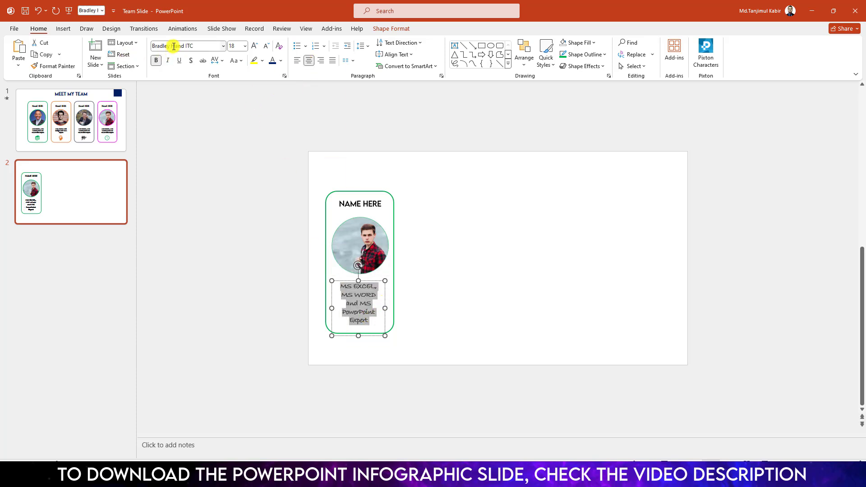
{"action": "left_click_drag", "start_coordinate": [385, 308], "coordinate": [350, 315]}
- Insert a green atom icon and place it at the bottom of the card
{"action": "key", "text": "Escape"}
{"action": "left_click", "coordinate": [64, 28]}
{"action": "left_click", "coordinate": [173, 51]}
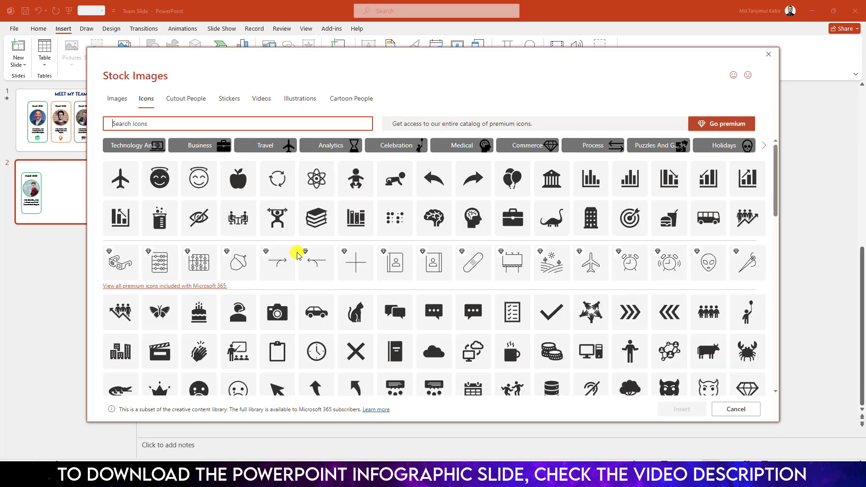
{"action": "left_click", "coordinate": [318, 177]}
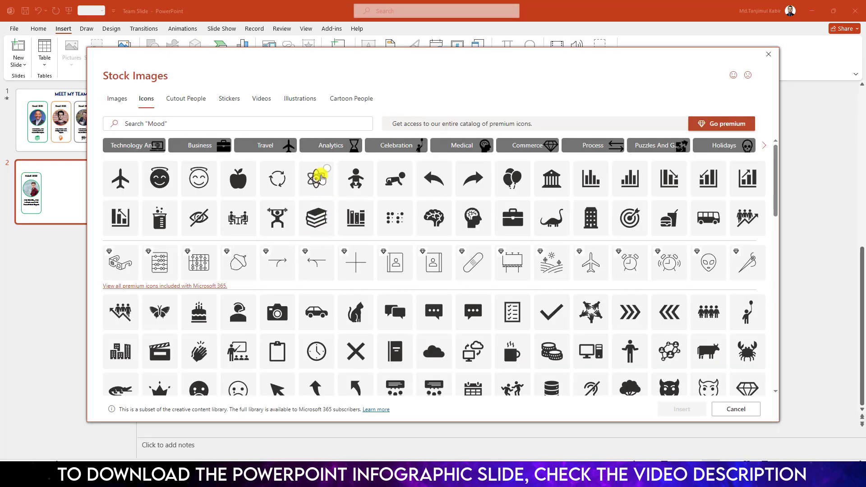
{"action": "left_click", "coordinate": [683, 409]}
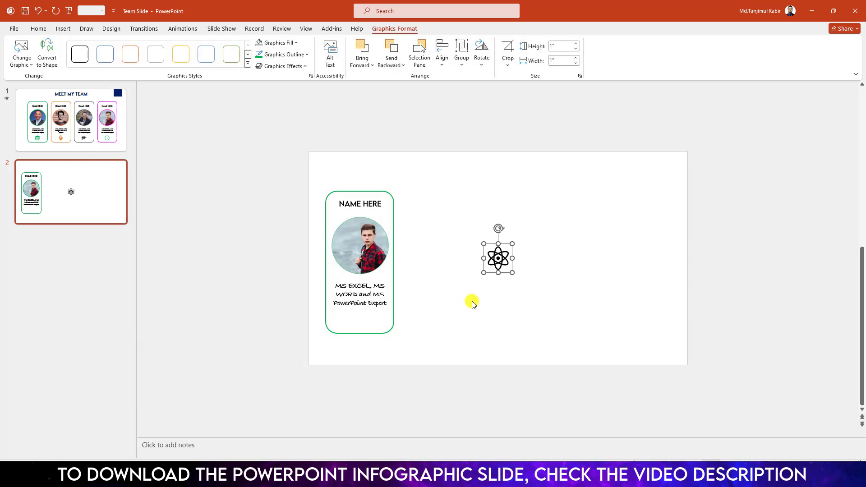
{"action": "left_click", "coordinate": [291, 43]}
{"action": "left_click", "coordinate": [296, 147]}
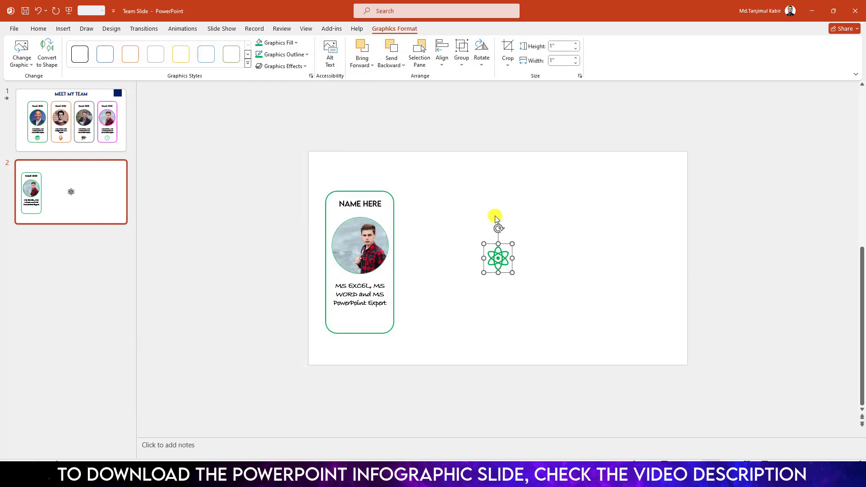
{"action": "left_click_drag", "start_coordinate": [506, 253], "coordinate": [359, 321]}
- Copy the NAME HERE heading to the top of the slide and widen the copy
{"action": "left_click", "coordinate": [331, 202]}
{"action": "left_click_drag", "start_coordinate": [334, 203], "coordinate": [556, 156]}
{"action": "left_click", "coordinate": [497, 156]}
- Retype the top copy as 'MEET MY TEAM', enlarged to 28 pt in dark blue
{"action": "triple_click", "coordinate": [497, 156]}
{"action": "type", "text": "MEET MY TEAM"}
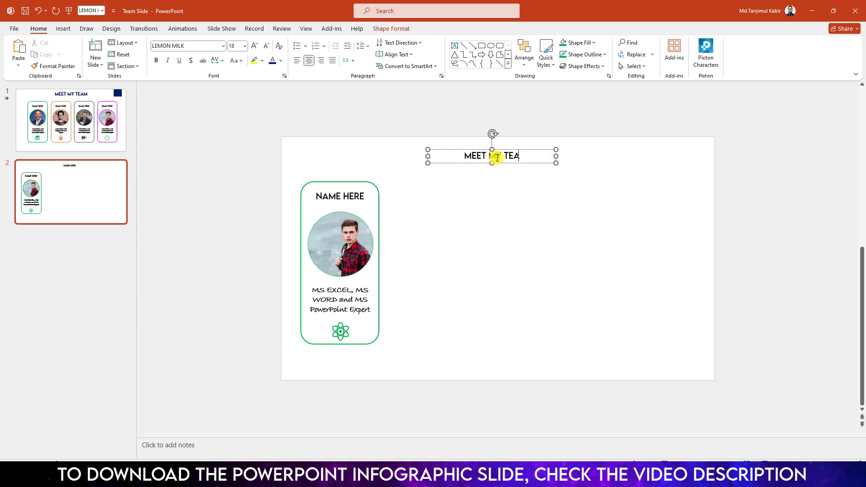
{"action": "triple_click", "coordinate": [496, 157]}
{"action": "left_click", "coordinate": [256, 46]}
{"action": "left_click", "coordinate": [256, 46]}
{"action": "left_click", "coordinate": [255, 46]}
{"action": "left_click", "coordinate": [282, 60]}
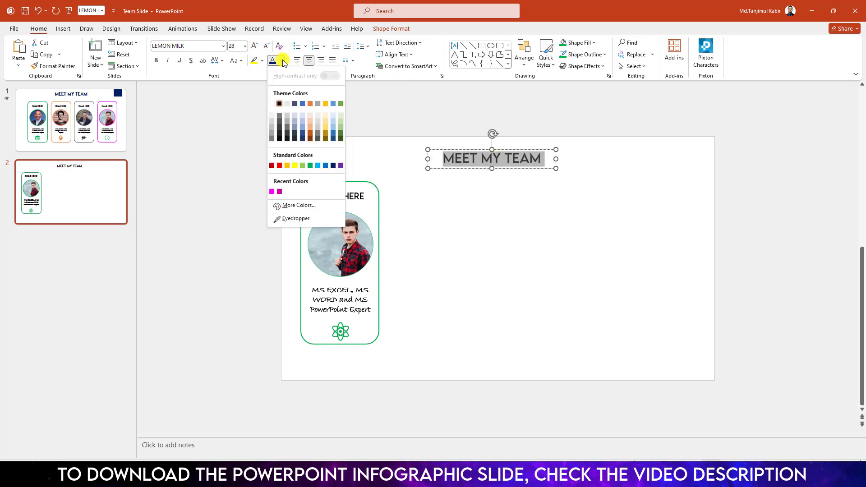
{"action": "left_click", "coordinate": [334, 166]}
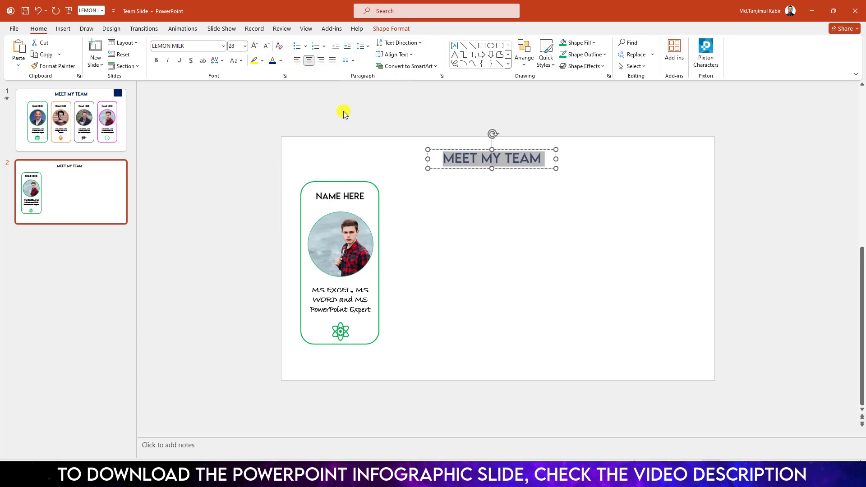
{"action": "left_click", "coordinate": [63, 28]}
{"action": "left_click", "coordinate": [152, 59]}
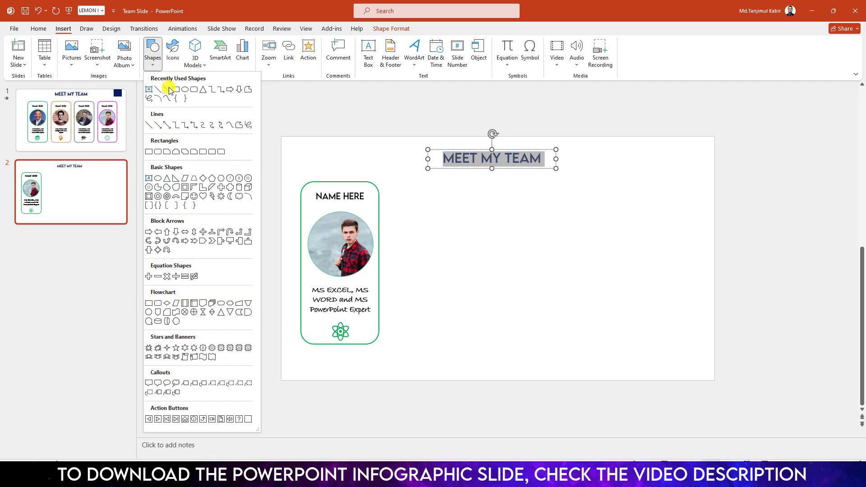
- Draw a 0.75 x 0.79 inch square at the top-right corner filled dark navy blue
{"action": "left_click", "coordinate": [175, 90]}
{"action": "left_click_drag", "start_coordinate": [659, 136], "coordinate": [685, 161]}
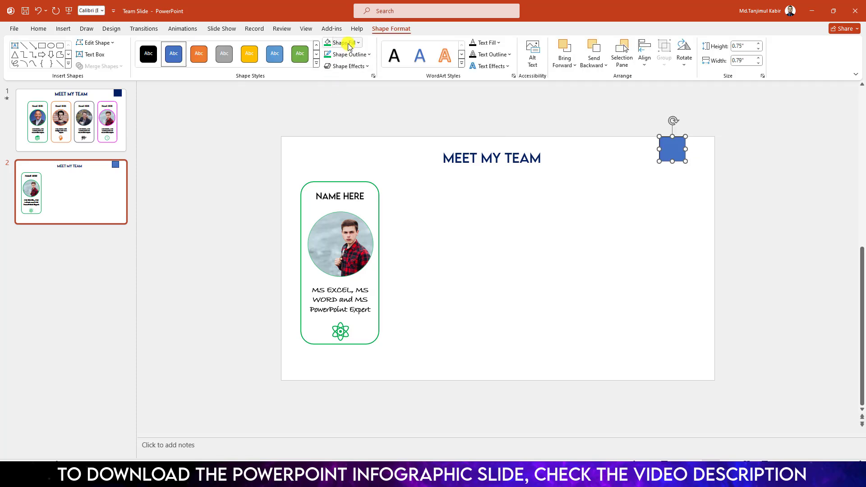
{"action": "left_click", "coordinate": [345, 43]}
{"action": "left_click", "coordinate": [389, 148]}
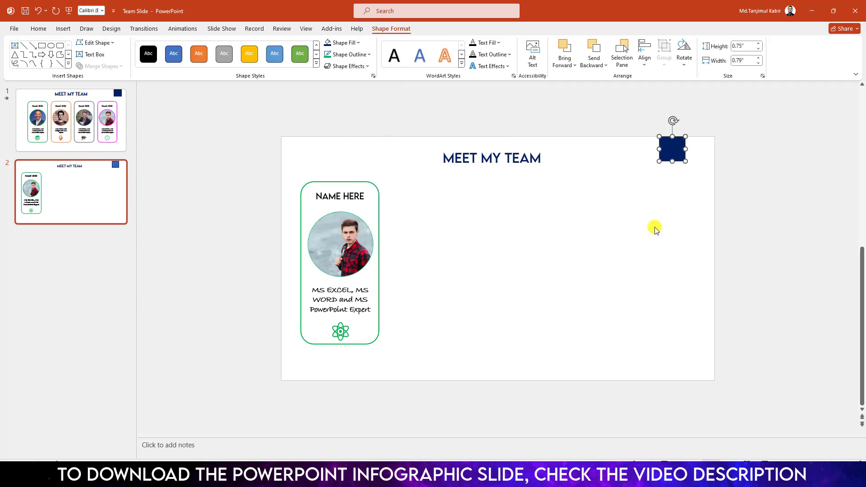
{"action": "left_click", "coordinate": [503, 250]}
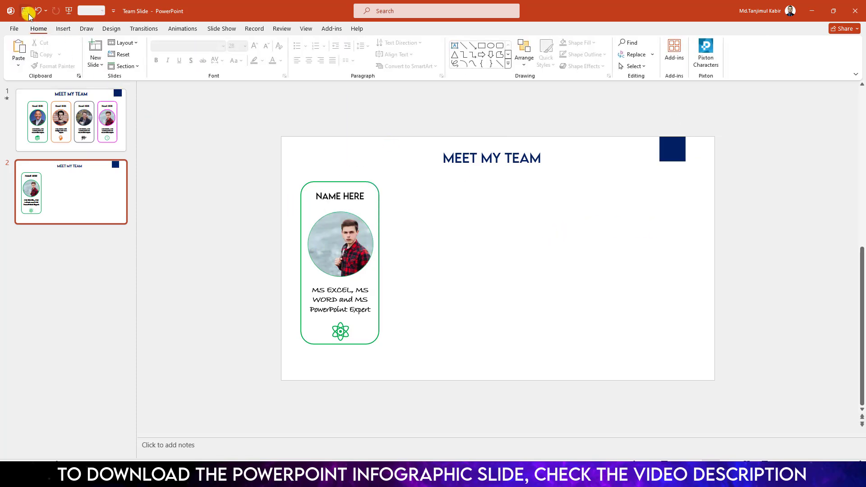
- Give the green-outlined card a Float In entrance animation
{"action": "left_click", "coordinate": [377, 211]}
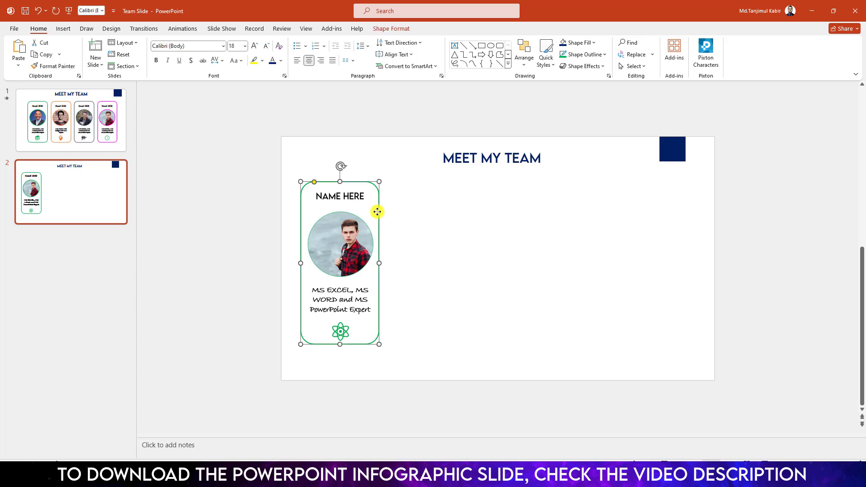
{"action": "left_click", "coordinate": [183, 28]}
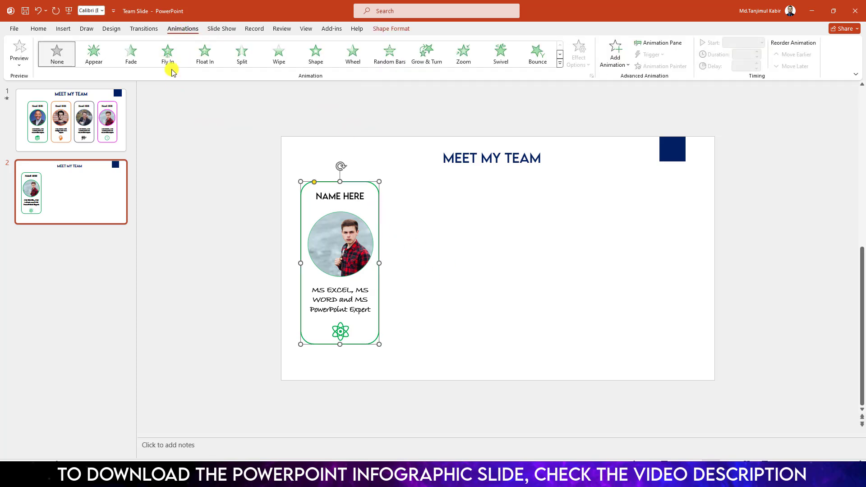
{"action": "left_click", "coordinate": [204, 58]}
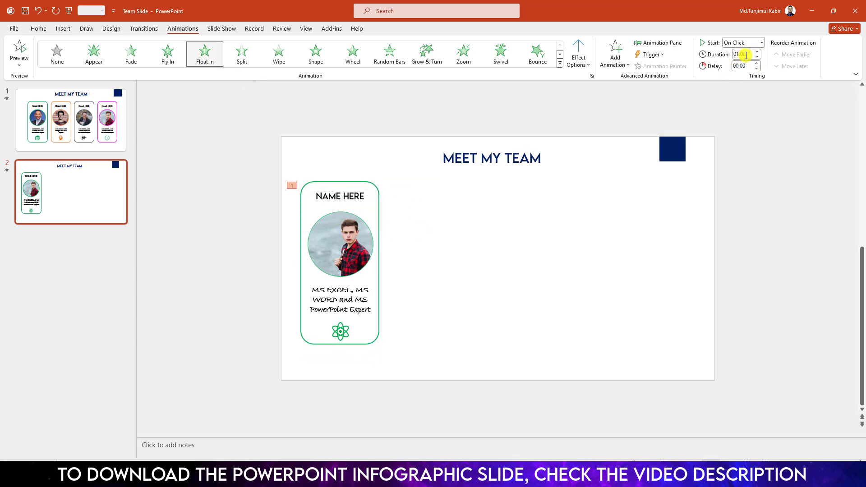
- Make the NAME HERE heading Fly In from the left and adjust its duration
{"action": "left_click", "coordinate": [350, 198]}
{"action": "left_click", "coordinate": [169, 63]}
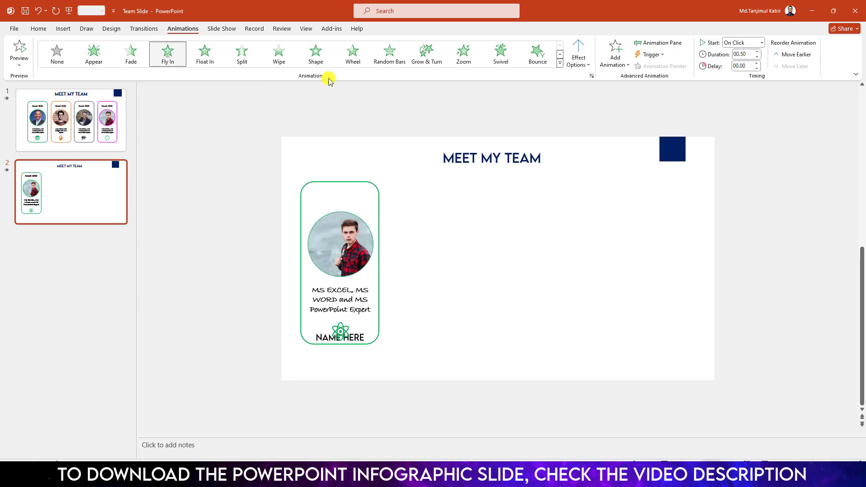
{"action": "left_click", "coordinate": [579, 56]}
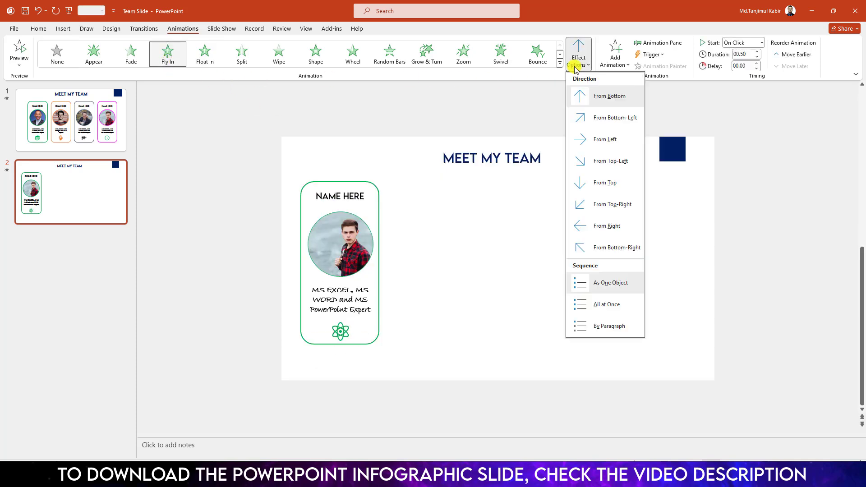
{"action": "left_click", "coordinate": [602, 140]}
{"action": "left_click", "coordinate": [756, 51]}
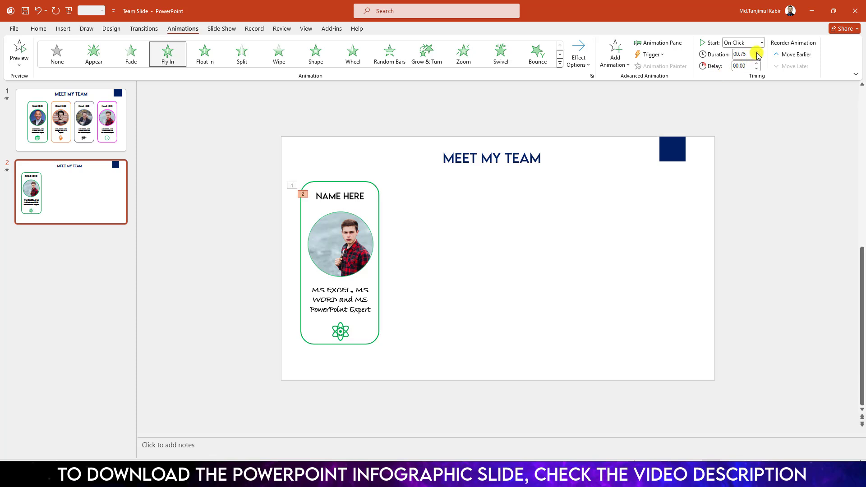
{"action": "left_click", "coordinate": [666, 43]}
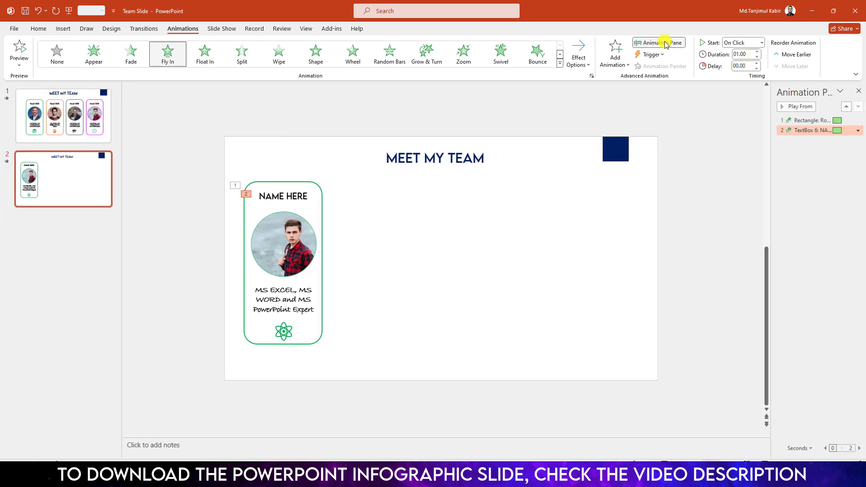
- Give the name's fly-in a 0.43 sec bounce end and set it to start After Previous
{"action": "left_click", "coordinate": [854, 130]}
{"action": "left_click", "coordinate": [812, 171]}
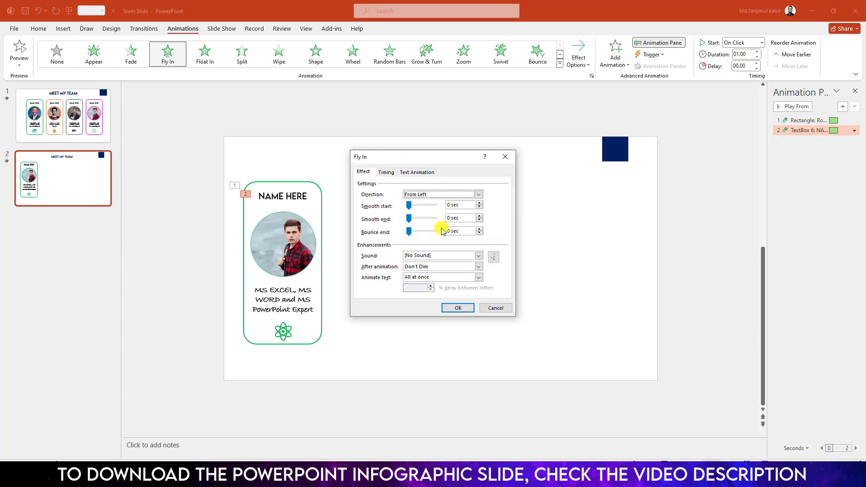
{"action": "left_click", "coordinate": [410, 233]}
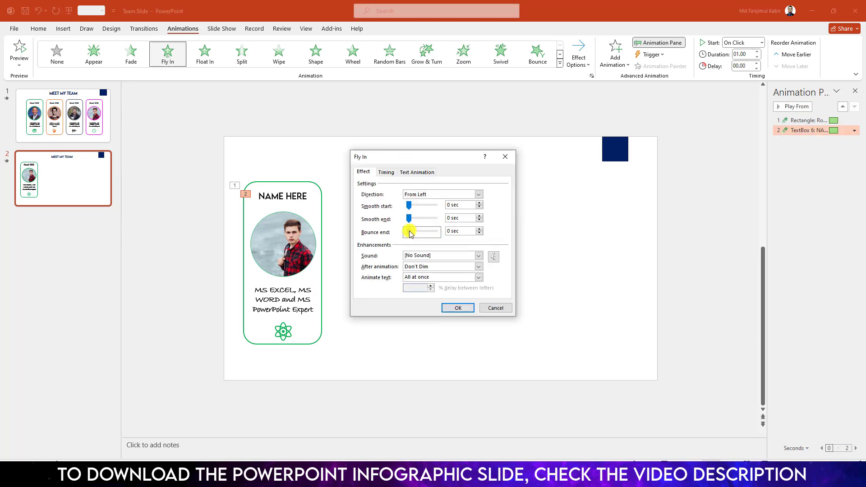
{"action": "left_click", "coordinate": [464, 309]}
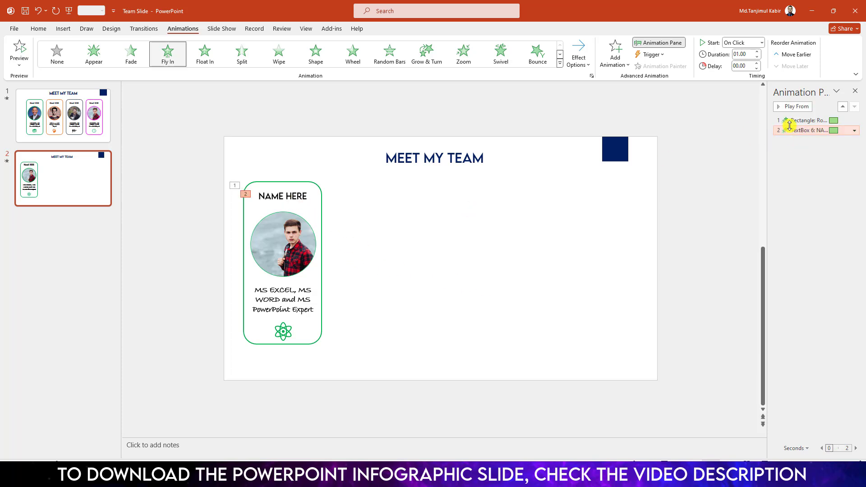
{"action": "left_click", "coordinate": [761, 42]}
{"action": "left_click", "coordinate": [745, 72]}
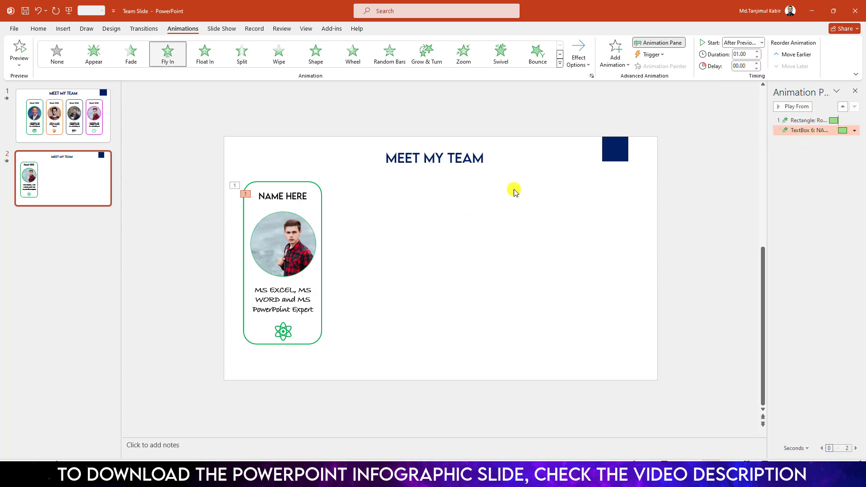
{"action": "left_click", "coordinate": [280, 239]}
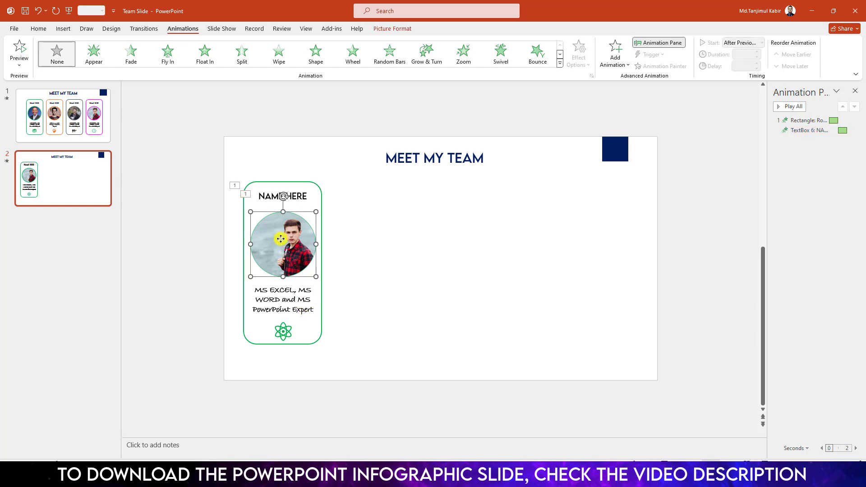
- Give the photo and skills text Zoom entrance animations, each starting After Previous
{"action": "left_click", "coordinate": [465, 54]}
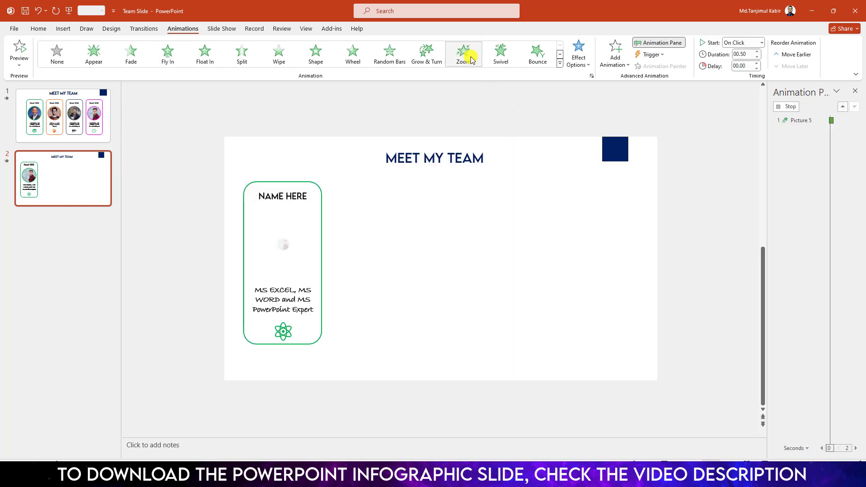
{"action": "left_click", "coordinate": [762, 43]}
{"action": "left_click", "coordinate": [741, 72]}
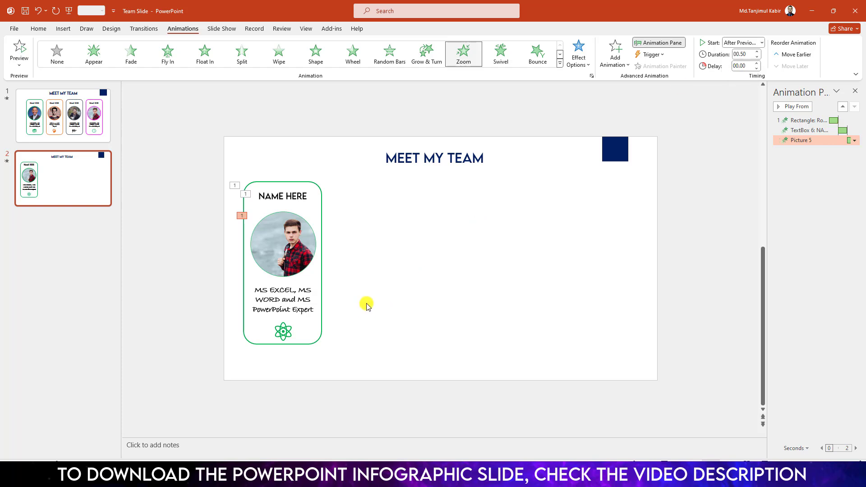
{"action": "left_click", "coordinate": [294, 299]}
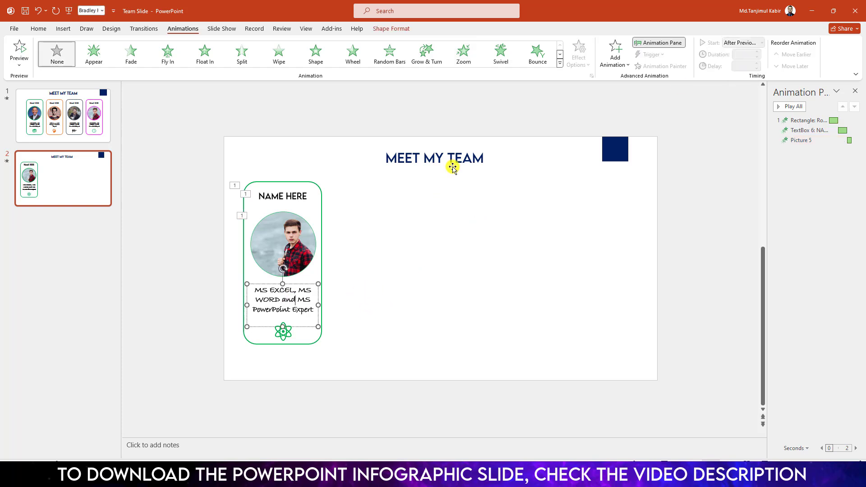
{"action": "left_click", "coordinate": [463, 51]}
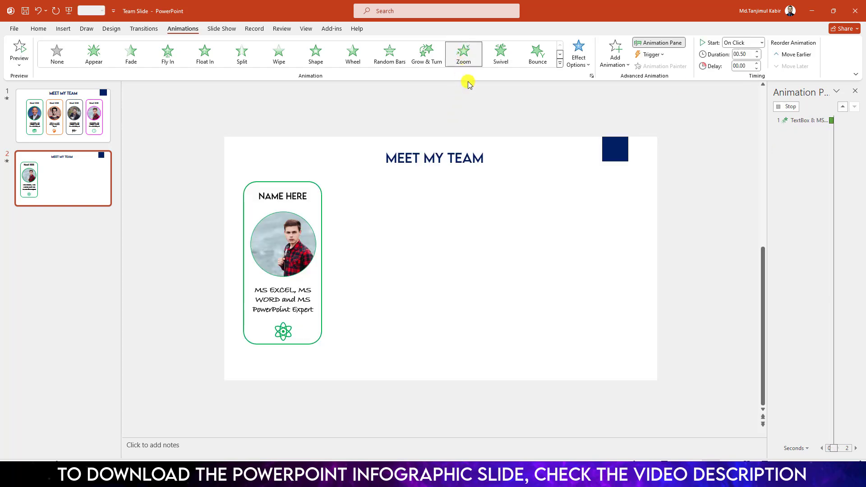
{"action": "left_click", "coordinate": [743, 43]}
{"action": "left_click", "coordinate": [739, 68]}
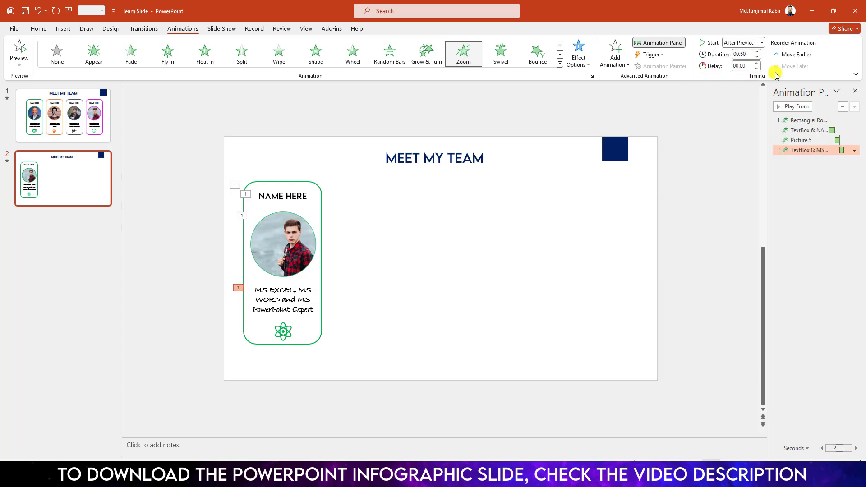
- Add a Zoom entrance to the atom icon set to After Previous, then select the outline's animation
{"action": "left_click", "coordinate": [288, 333]}
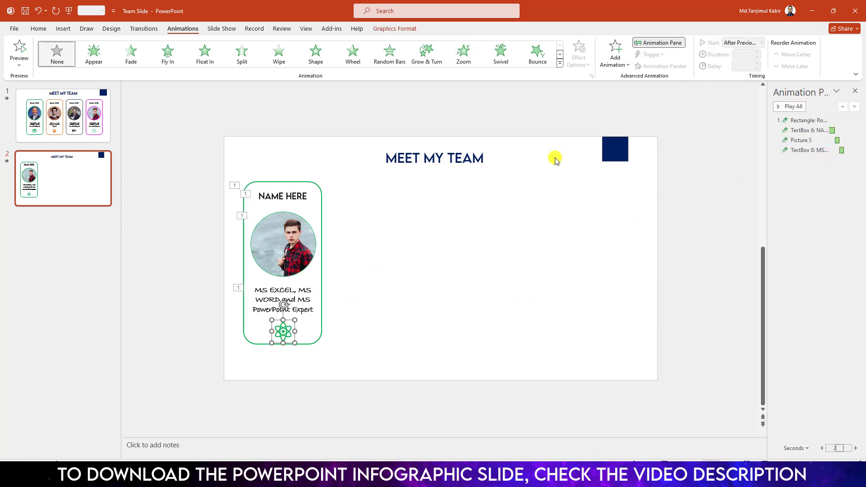
{"action": "left_click", "coordinate": [464, 52]}
{"action": "left_click", "coordinate": [744, 43]}
{"action": "left_click", "coordinate": [740, 69]}
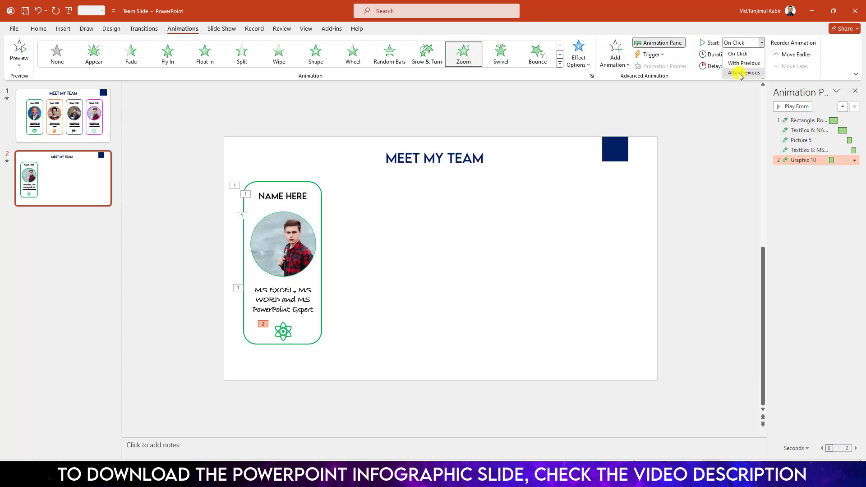
{"action": "left_click", "coordinate": [464, 296]}
{"action": "left_click", "coordinate": [802, 121]}
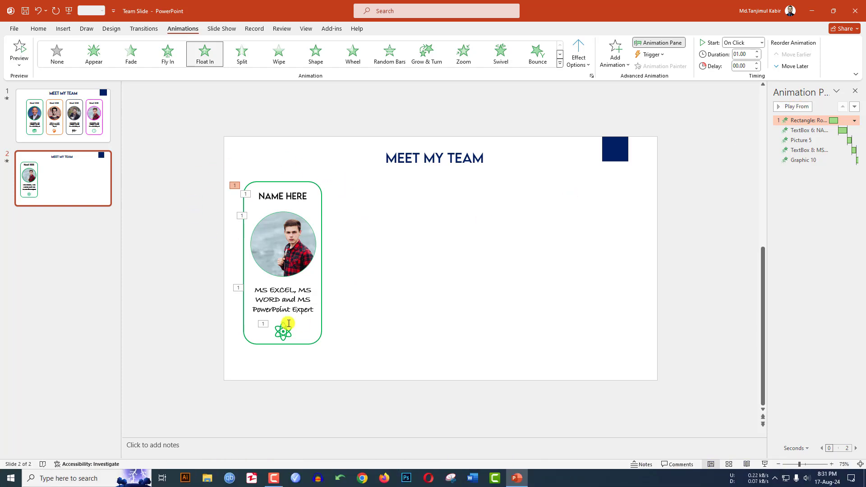
- Preview the card's animation sequence, then marquee-select all five card objects
{"action": "left_click", "coordinate": [793, 107]}
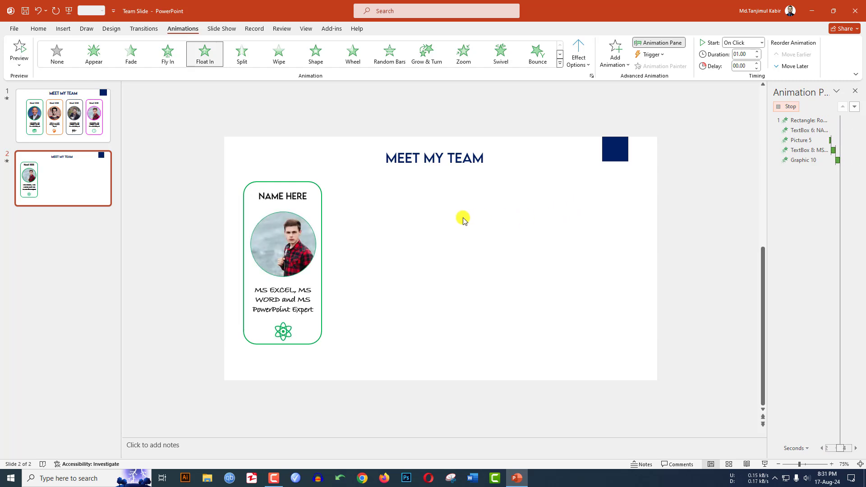
{"action": "left_click_drag", "start_coordinate": [199, 134], "coordinate": [356, 393]}
{"action": "left_click_drag", "start_coordinate": [203, 133], "coordinate": [365, 382]}
- Duplicate the card three times with Ctrl+D and centre the row of four cards
{"action": "key", "text": "ctrl+d"}
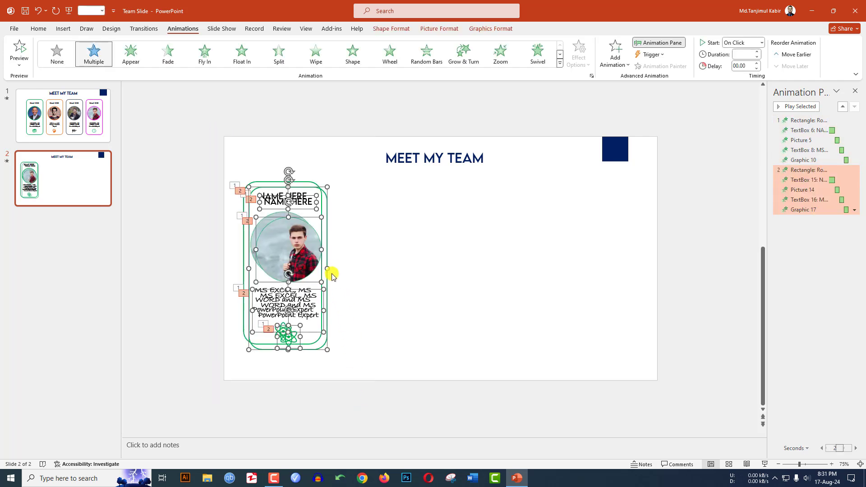
{"action": "left_click_drag", "start_coordinate": [330, 258], "coordinate": [413, 254]}
{"action": "key", "text": "ctrl+d"}
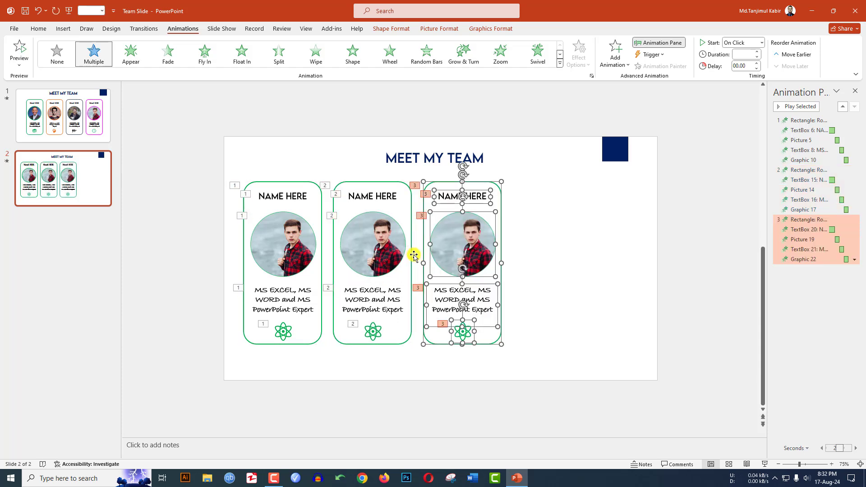
{"action": "key", "text": "ctrl+d"}
{"action": "left_click", "coordinate": [667, 371]}
{"action": "left_click_drag", "start_coordinate": [658, 409], "coordinate": [189, 180]}
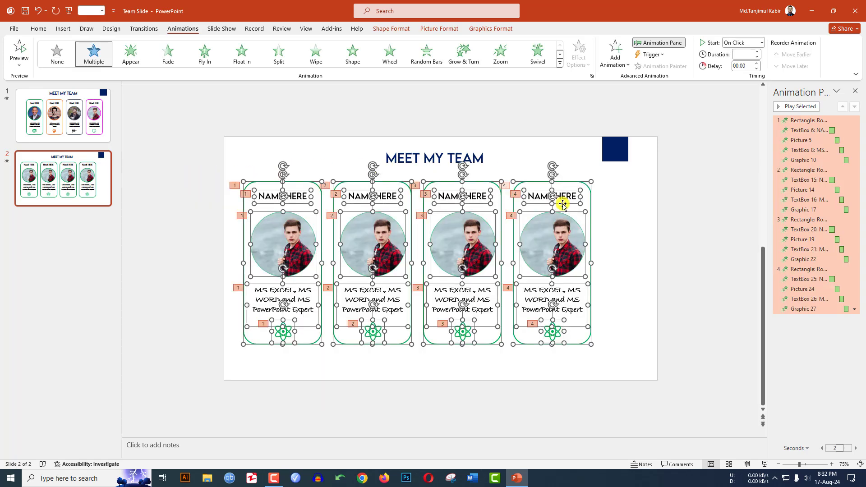
{"action": "left_click_drag", "start_coordinate": [592, 233], "coordinate": [620, 236]}
{"action": "left_click", "coordinate": [404, 251]}
- Replace the second card's photo with the 'superman' image from a file
{"action": "right_click", "coordinate": [398, 243]}
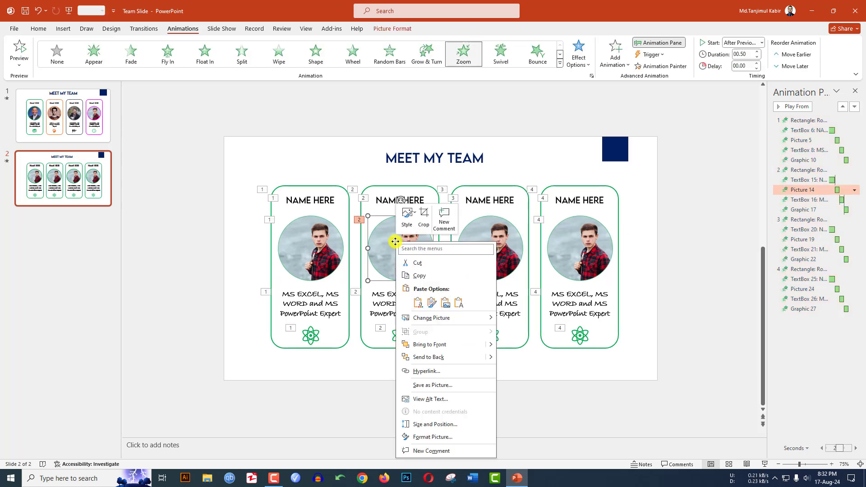
{"action": "mouse_move", "coordinate": [480, 317]}
{"action": "left_click", "coordinate": [514, 317]}
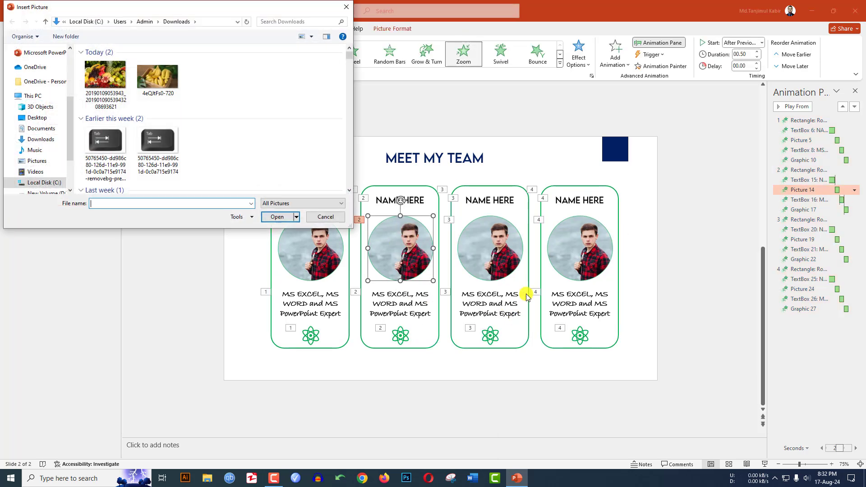
{"action": "scroll", "coordinate": [217, 167], "scroll_direction": "down", "scroll_amount": 10}
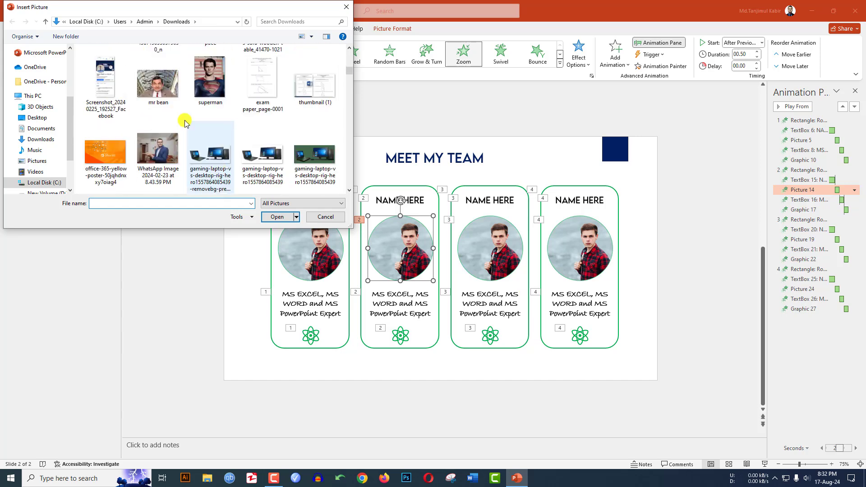
{"action": "left_click", "coordinate": [211, 79]}
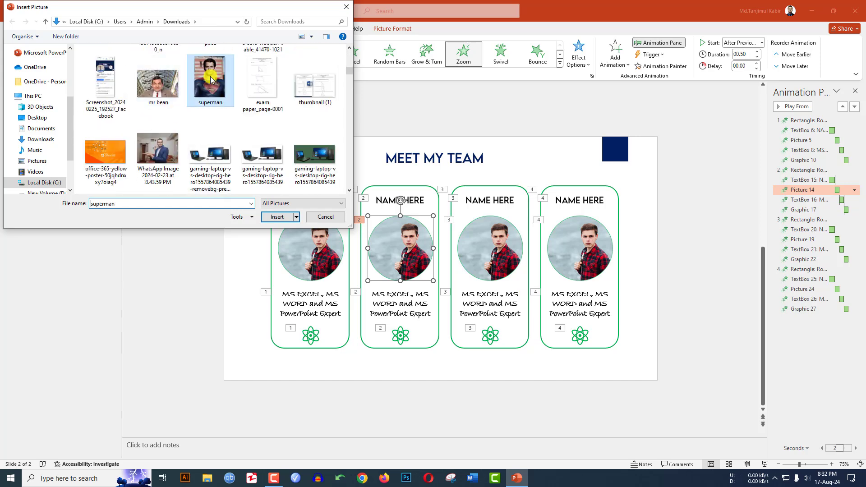
{"action": "left_click", "coordinate": [278, 217]}
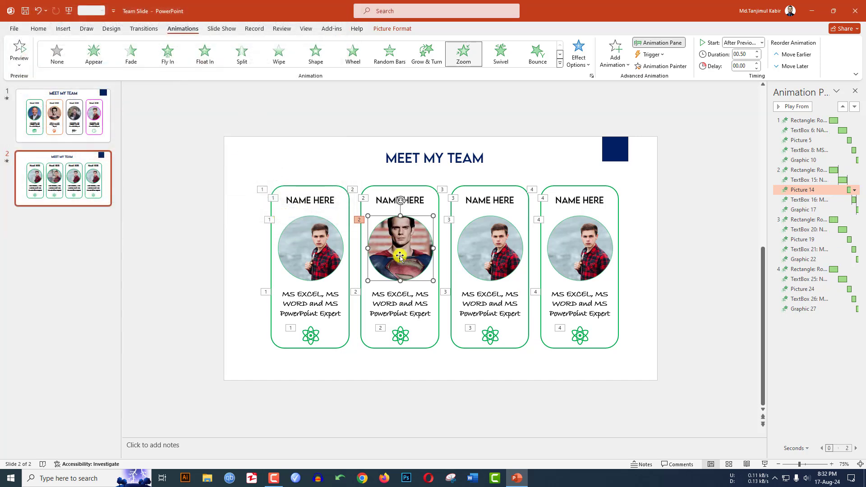
- Crop the superman image, enlarging and repositioning the face within the circle
{"action": "left_click", "coordinate": [390, 29]}
{"action": "left_click", "coordinate": [760, 47]}
{"action": "left_click_drag", "start_coordinate": [433, 295], "coordinate": [439, 306]}
{"action": "mouse_move", "coordinate": [409, 252]}
{"action": "left_mouse_down"}
{"action": "mouse_move", "coordinate": [397, 296]}
{"action": "mouse_move", "coordinate": [402, 255]}
{"action": "left_mouse_up"}
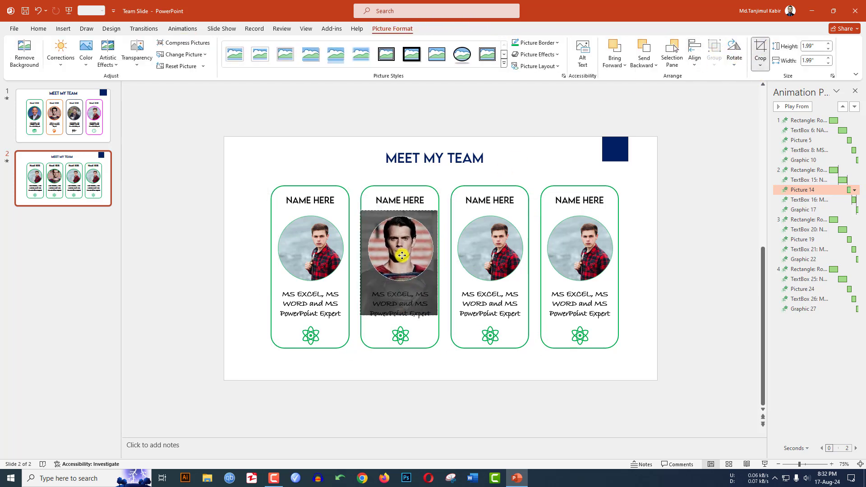
{"action": "left_click", "coordinate": [450, 403]}
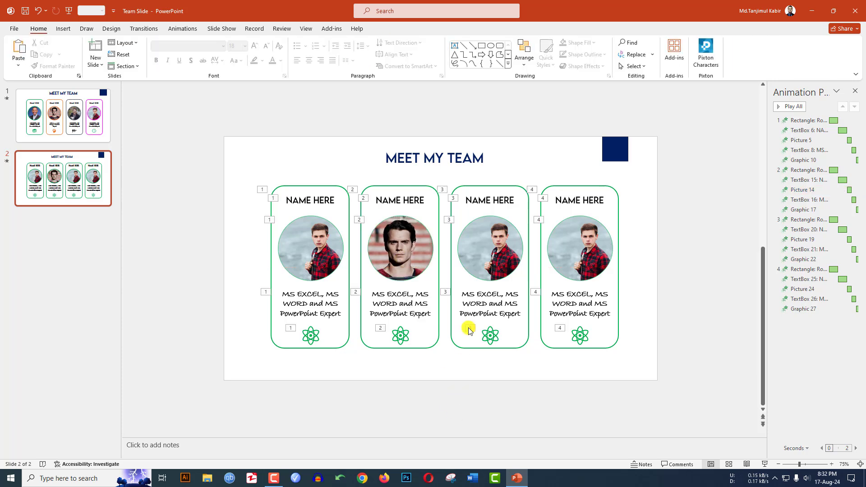